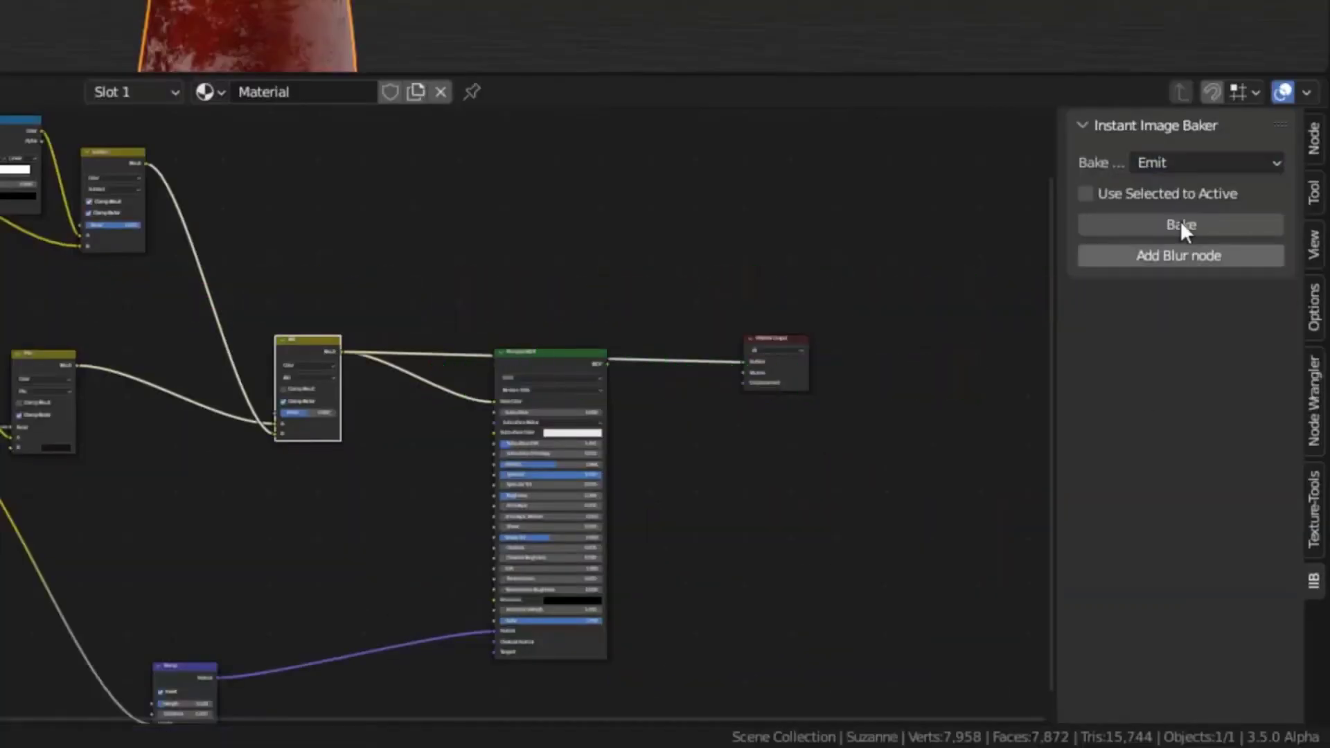
# Step: Bake the monkey head's material into a new image texture with Instant Image Baker
pyautogui.click(1246, 500)
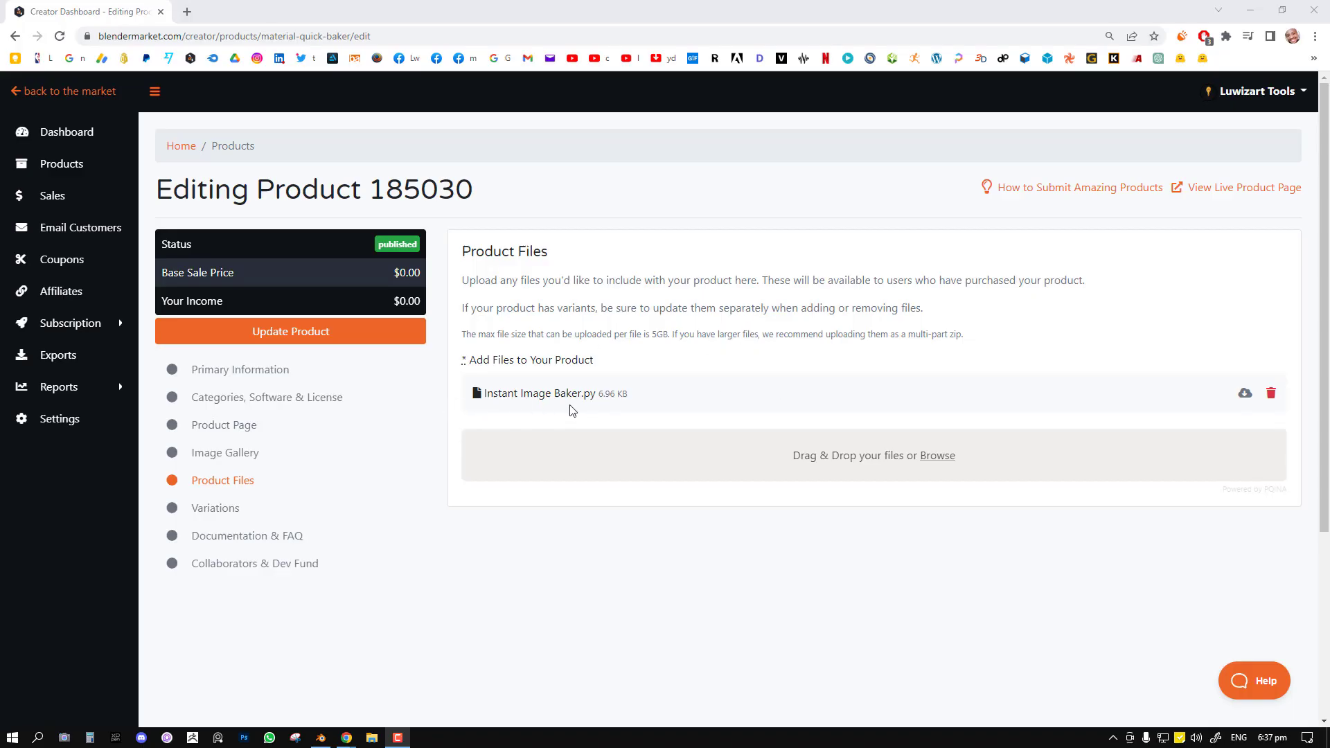
# Step: Open the Instant Image Baker.py script from the Product Files list
pyautogui.click(1244, 394)
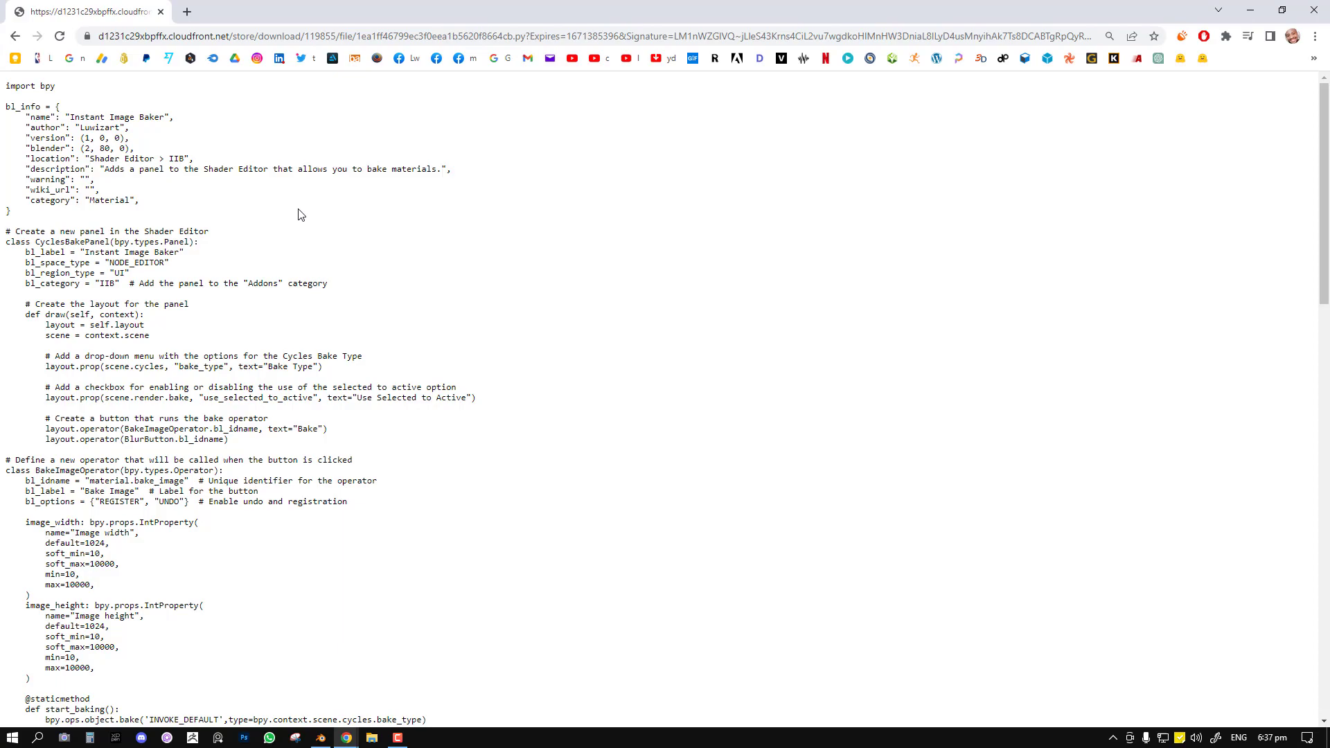
pyautogui.scroll(-9, 287, 209)
pyautogui.scroll(-6, 295, 210)
pyautogui.scroll(15, 469, 268)
# Step: Save the script page to the Desktop with a .py extension and type All Files
pyautogui.rightClick(444, 223)
pyautogui.click(487, 288)
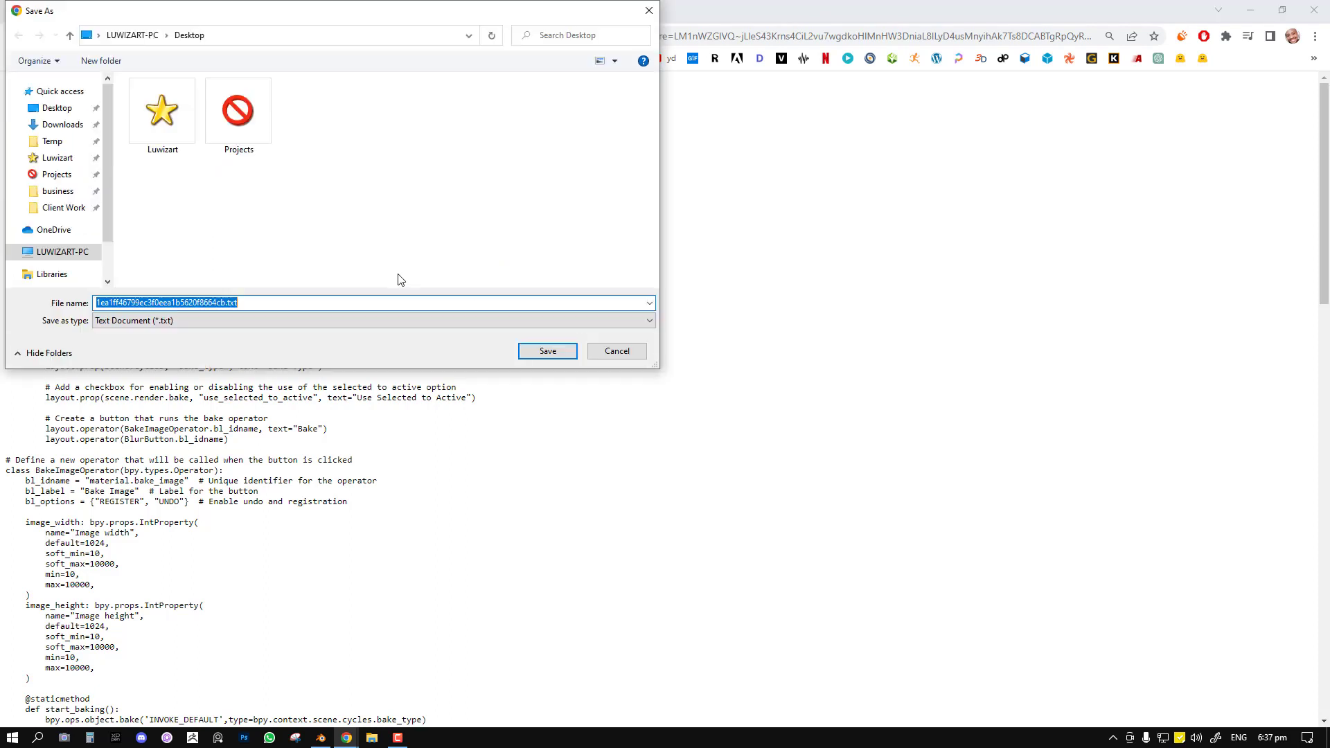
pyautogui.click(241, 304)
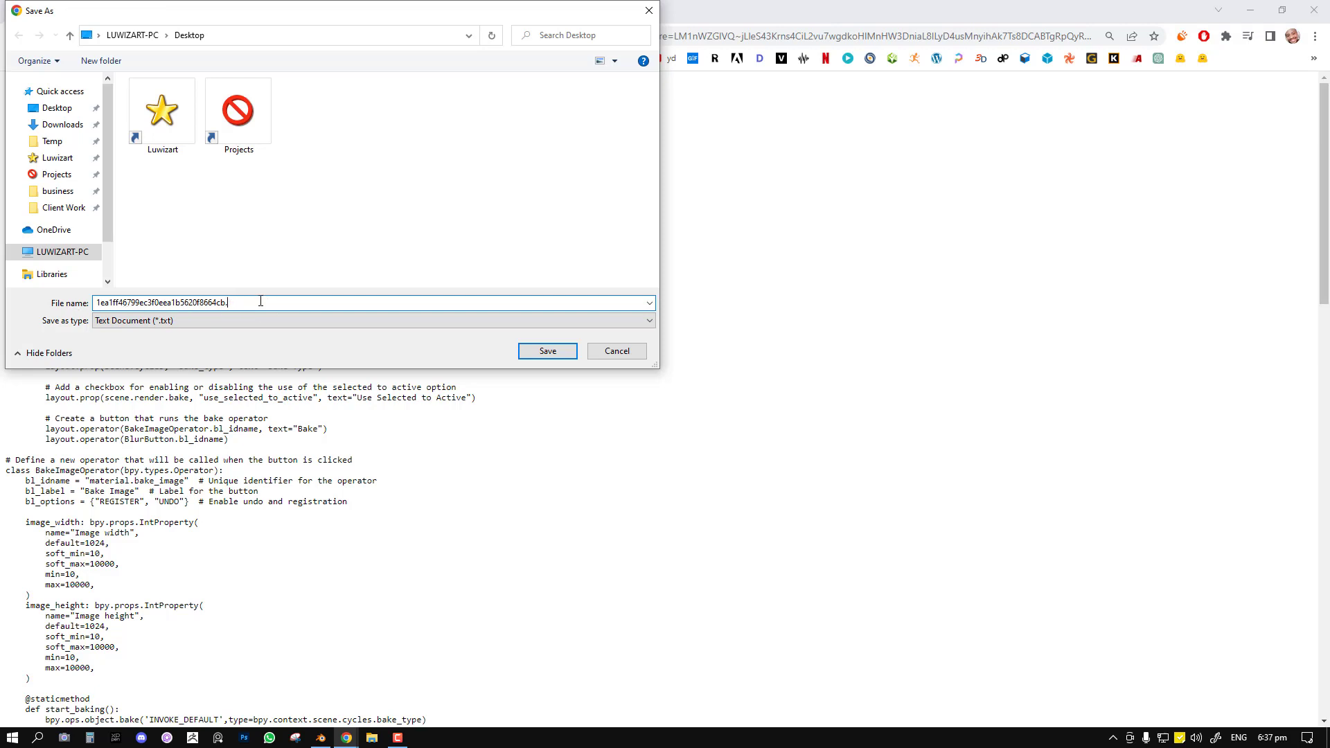
pyautogui.click(283, 320)
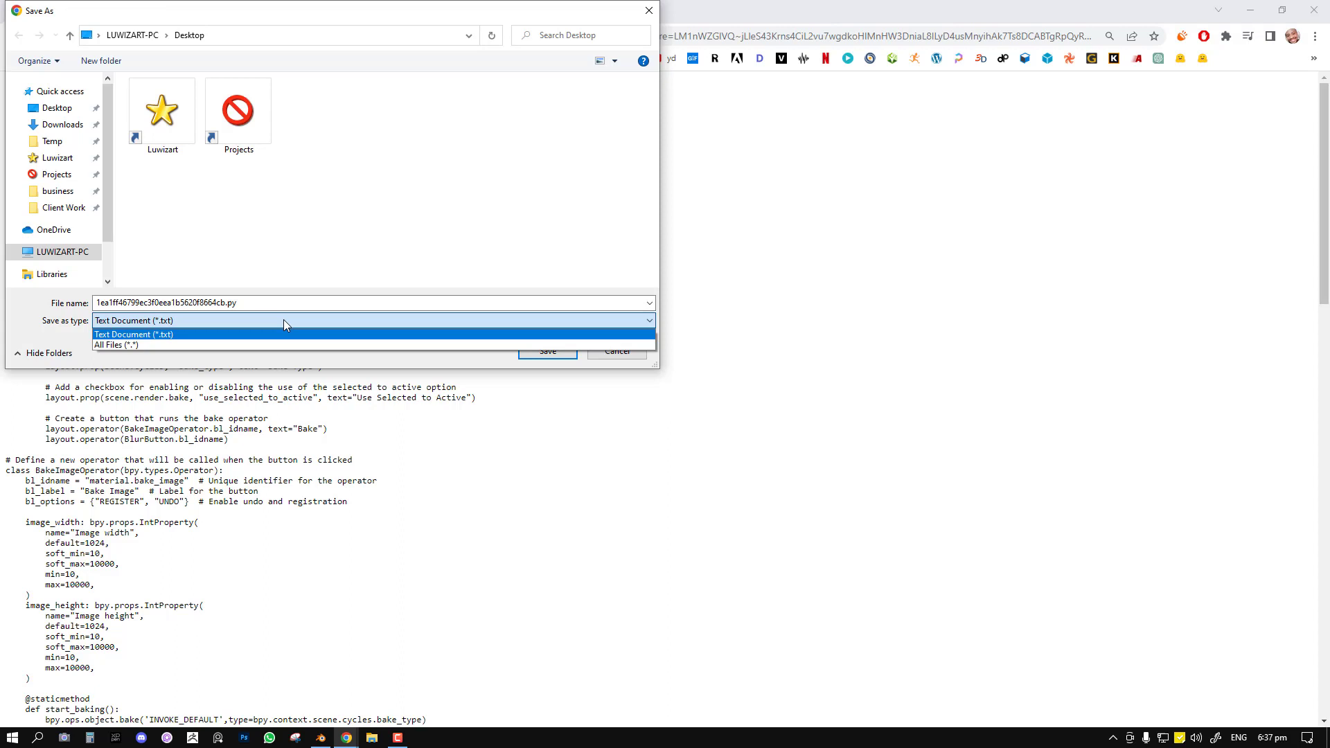
pyautogui.click(227, 342)
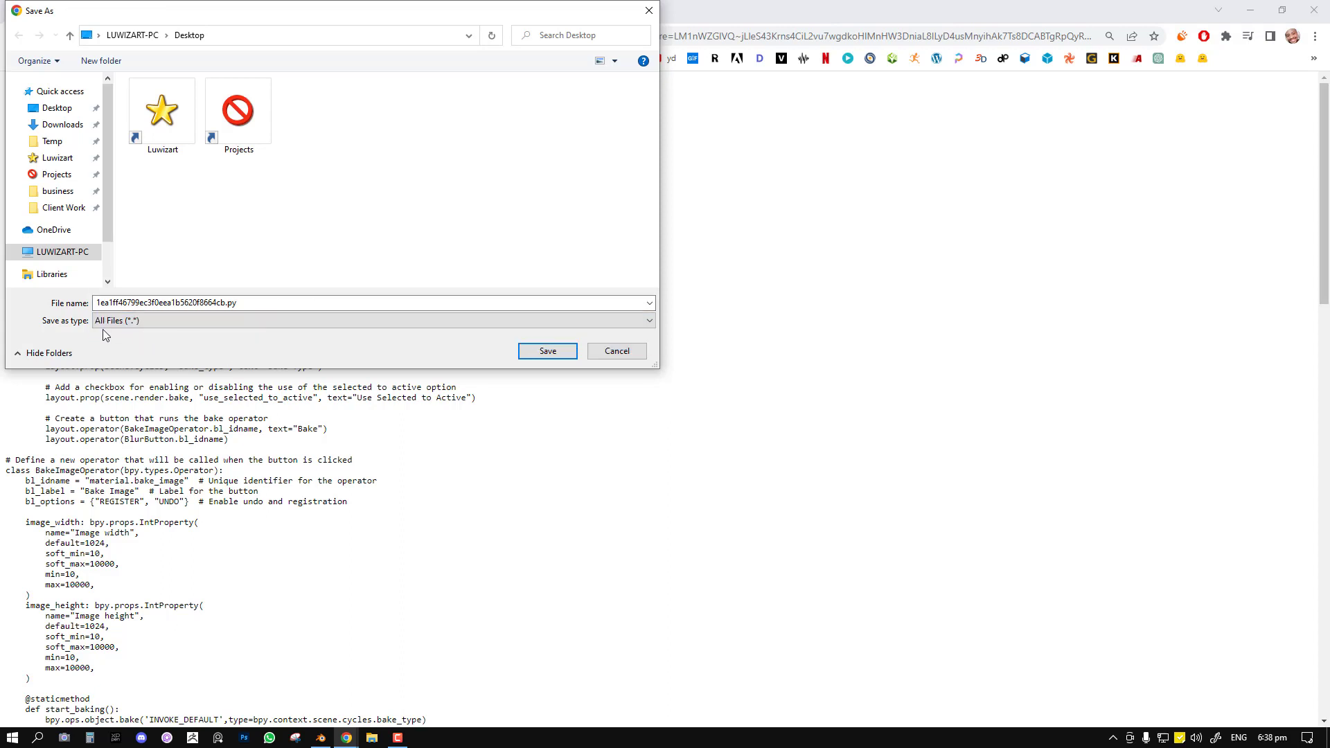
pyautogui.click(563, 351)
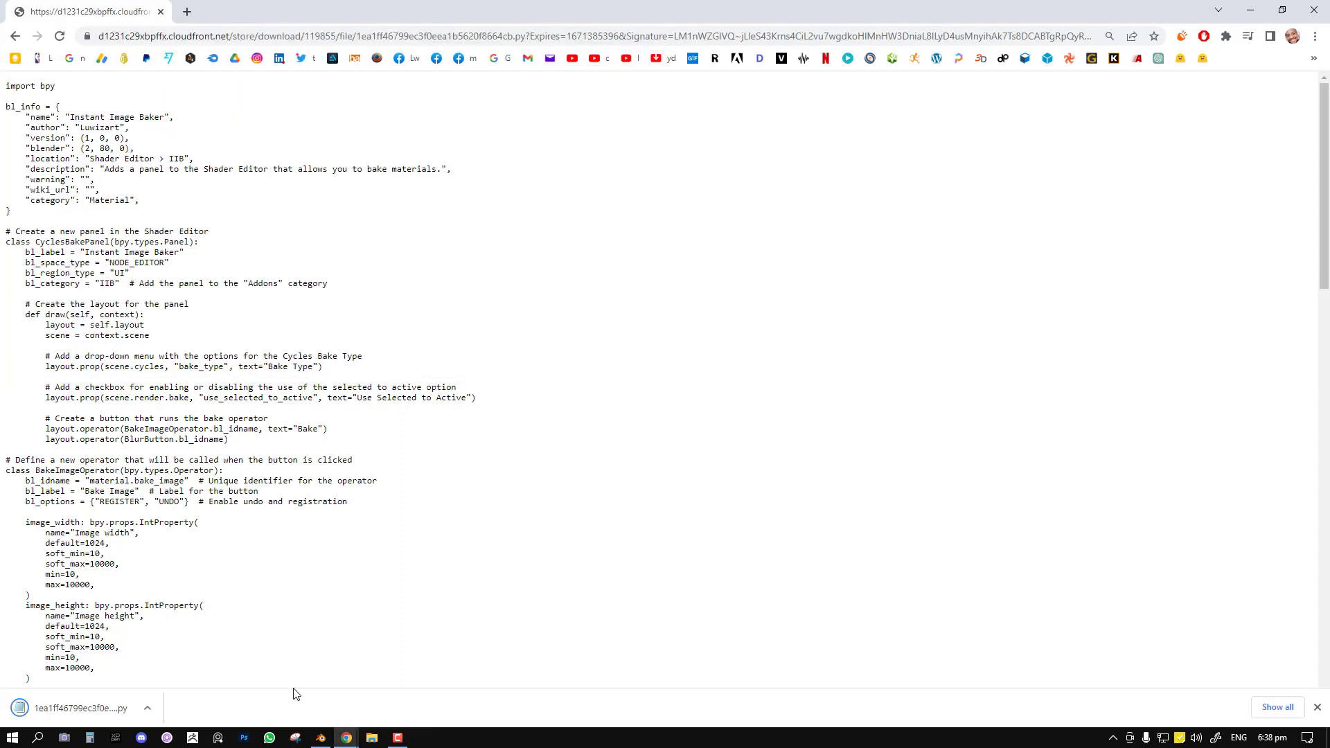
# Step: In Blender Preferences, install the add-on from the downloaded .py script on the Desktop
pyautogui.click(321, 737)
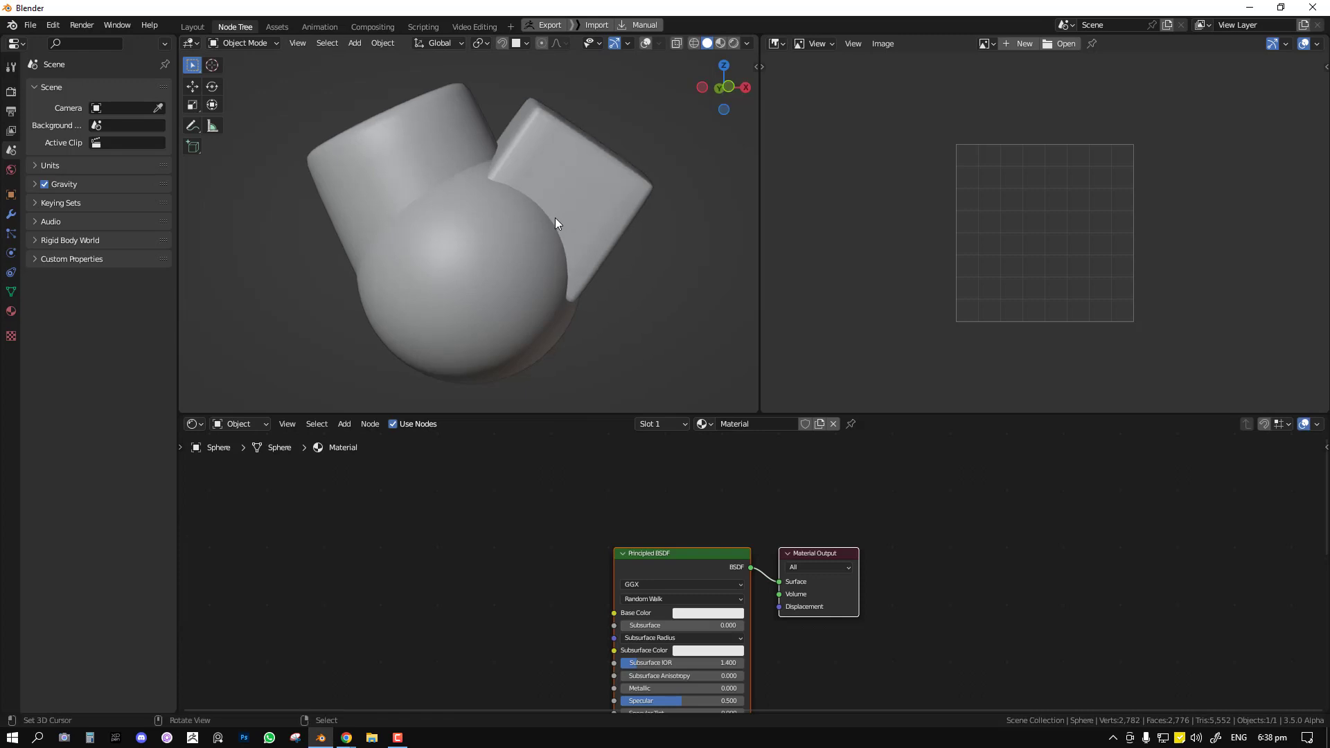
pyautogui.press('F4')
pyautogui.click(525, 311)
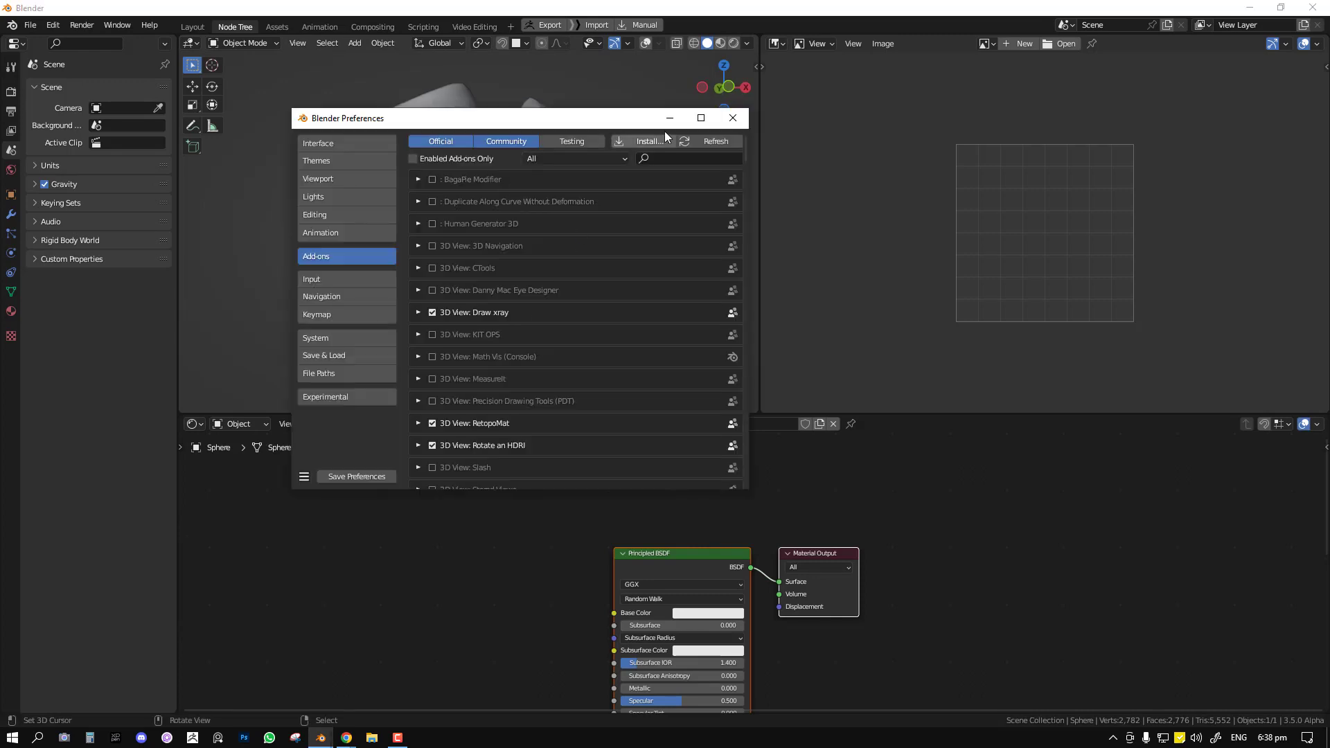
pyautogui.click(650, 142)
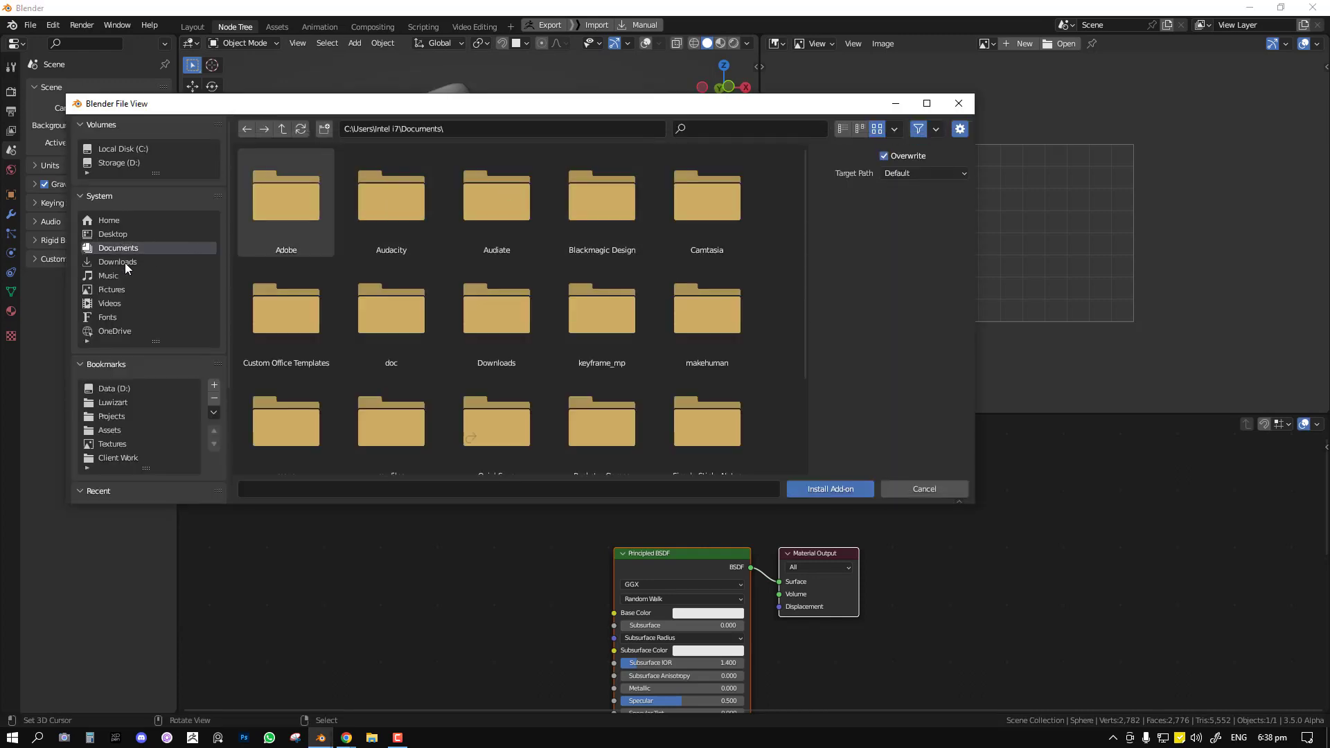
pyautogui.click(127, 233)
pyautogui.click(516, 219)
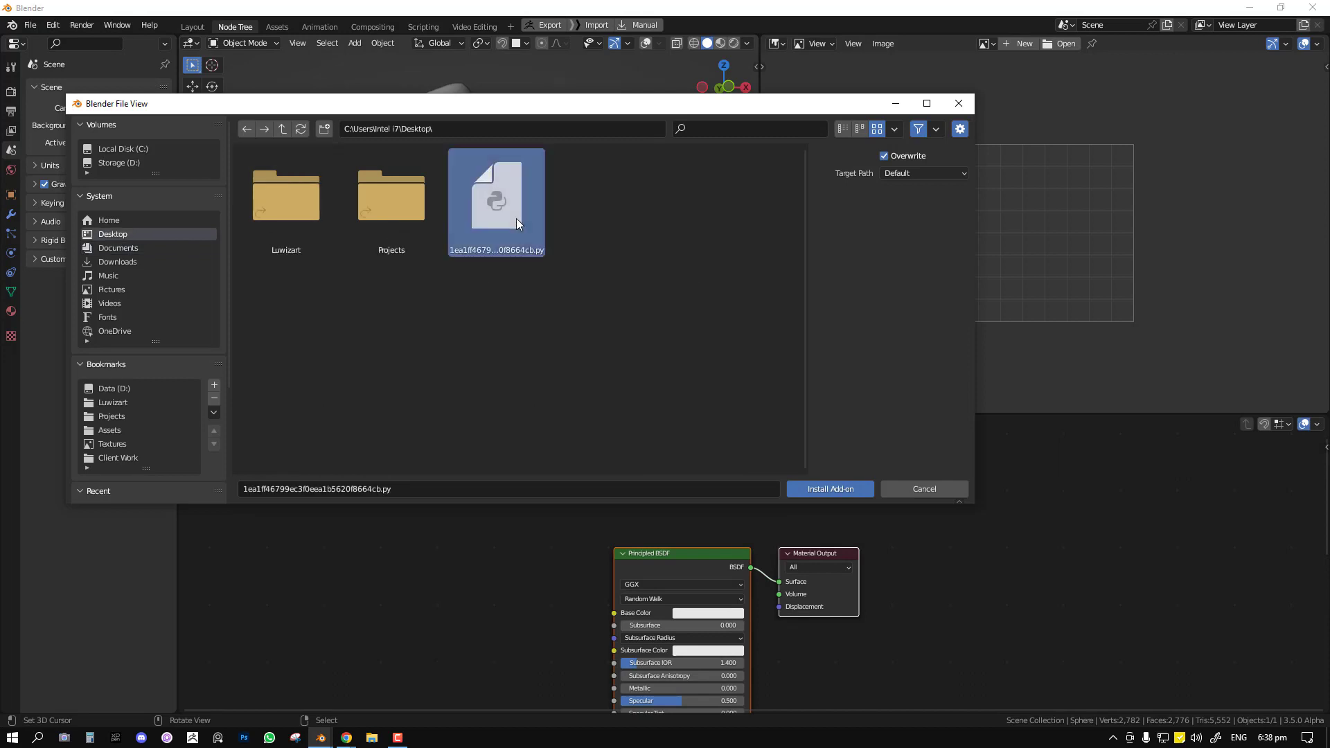
pyautogui.doubleClick(516, 218)
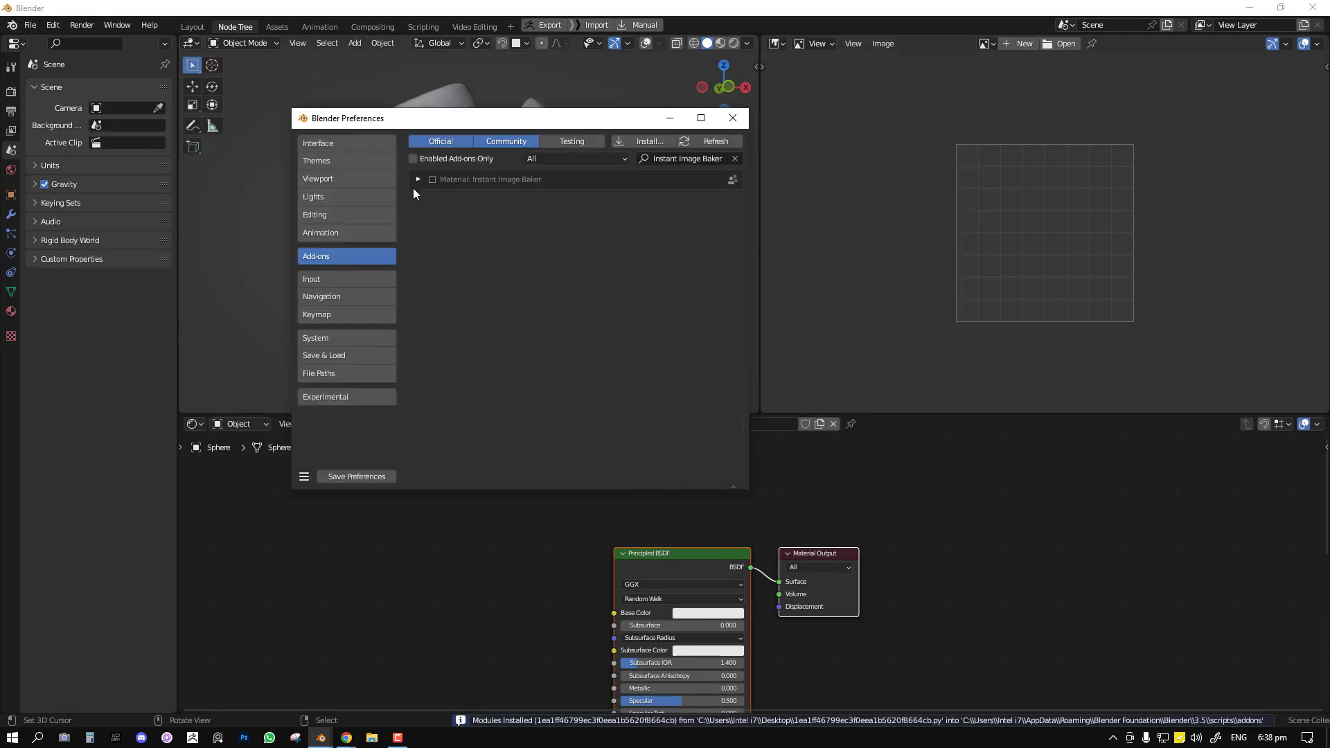
# Step: Enable Instant Image Baker, save the preferences and close the window
pyautogui.click(433, 181)
pyautogui.click(379, 477)
pyautogui.click(733, 118)
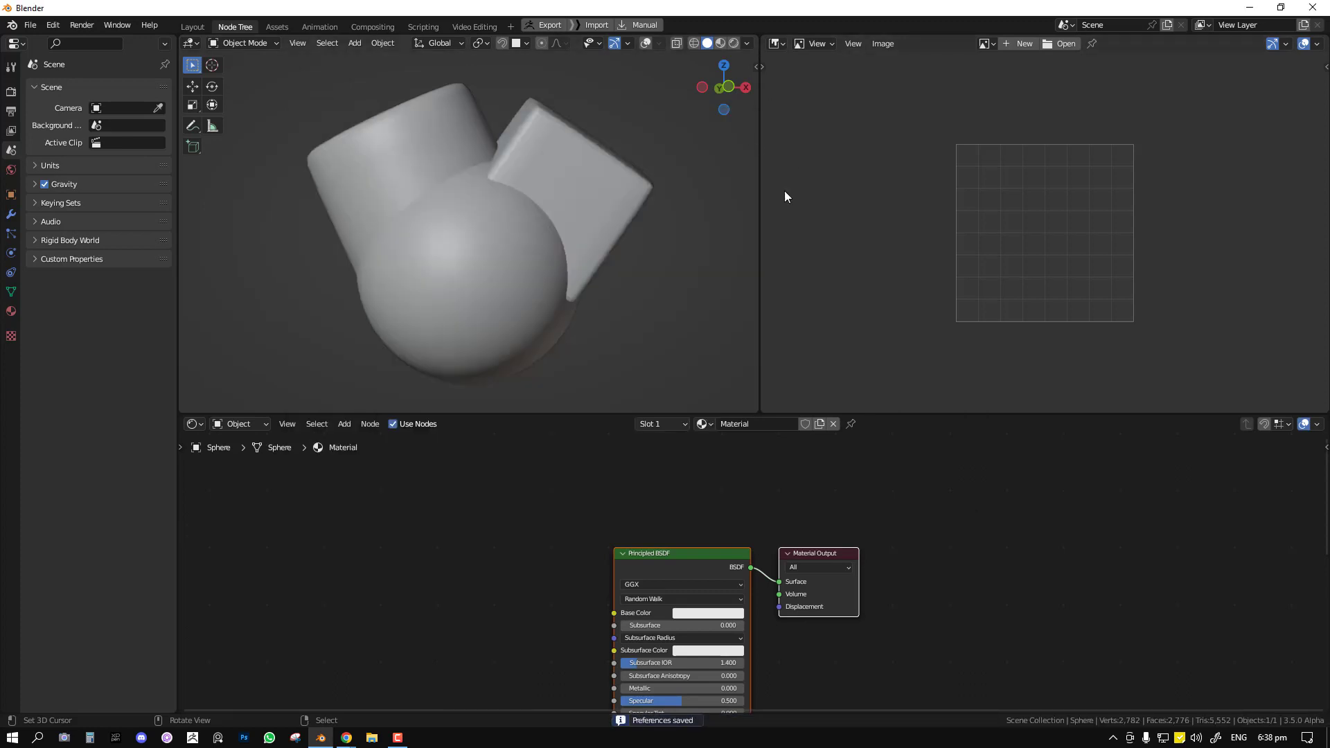
# Step: Show the IIB sidebar tab, resize the node editor, and open the bake-type list
pyautogui.press('n')
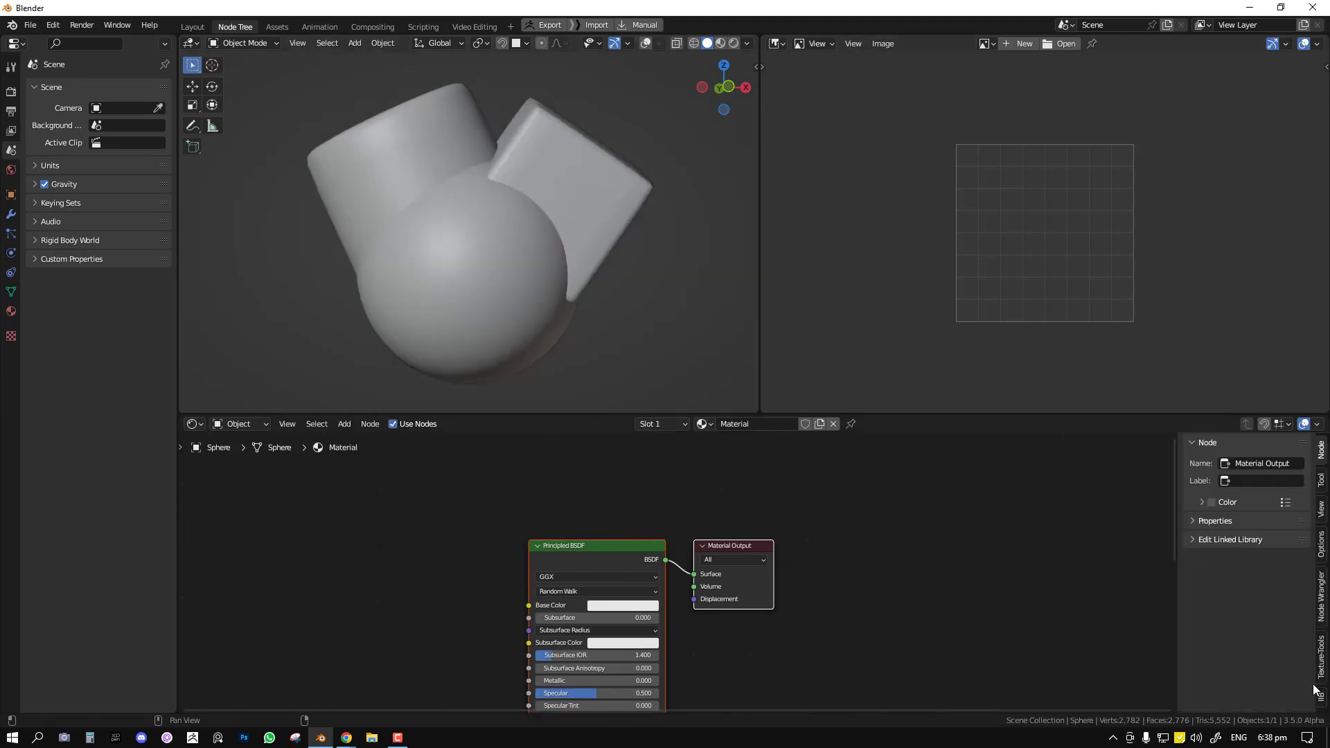
pyautogui.click(1320, 696)
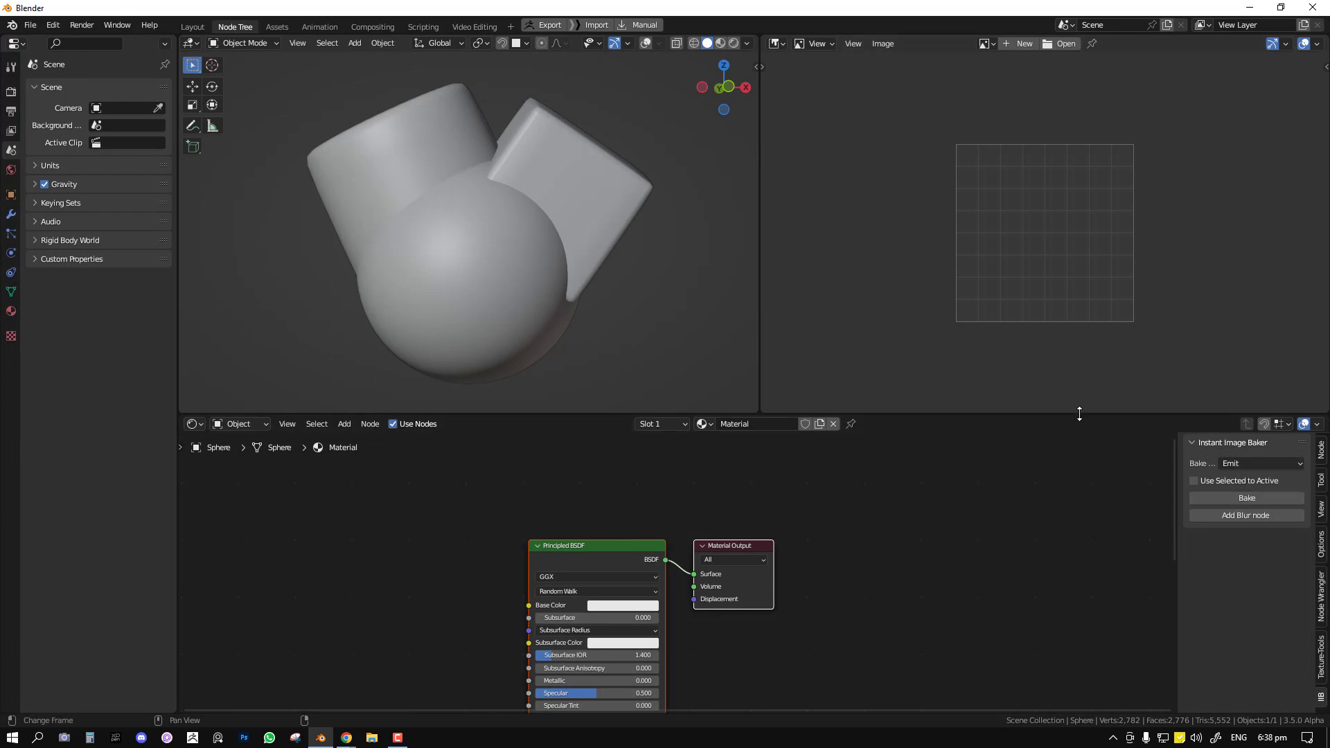
pyautogui.moveTo(1079, 412); pyautogui.dragTo(1079, 272)
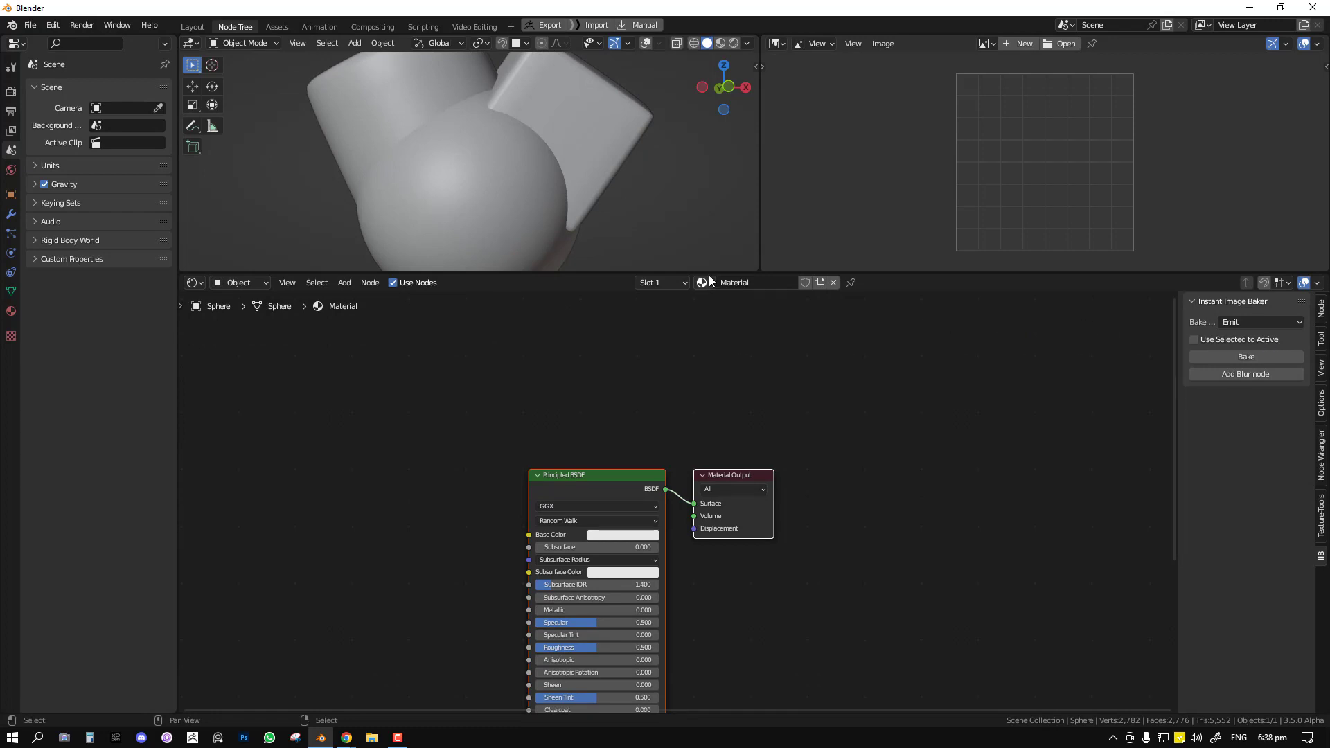
pyautogui.moveTo(707, 274); pyautogui.dragTo(706, 361)
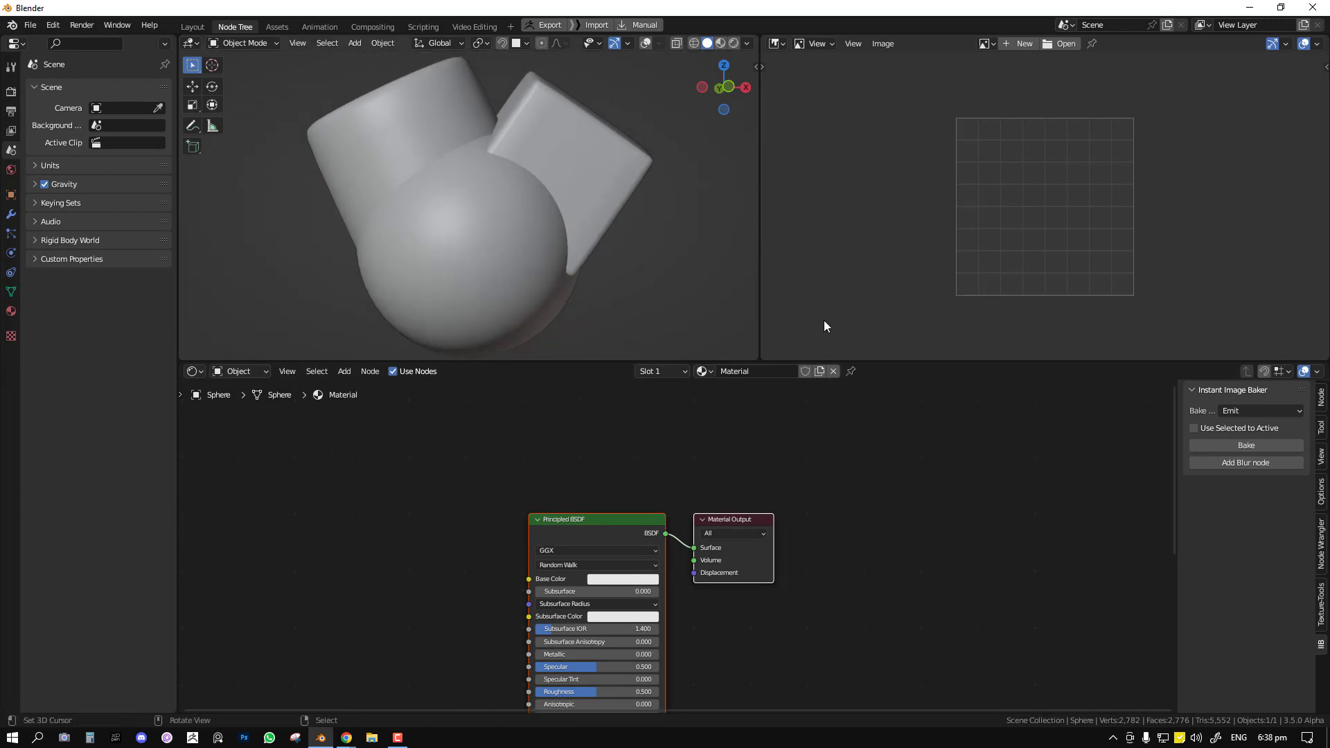
pyautogui.click(1227, 413)
pyautogui.click(11, 92)
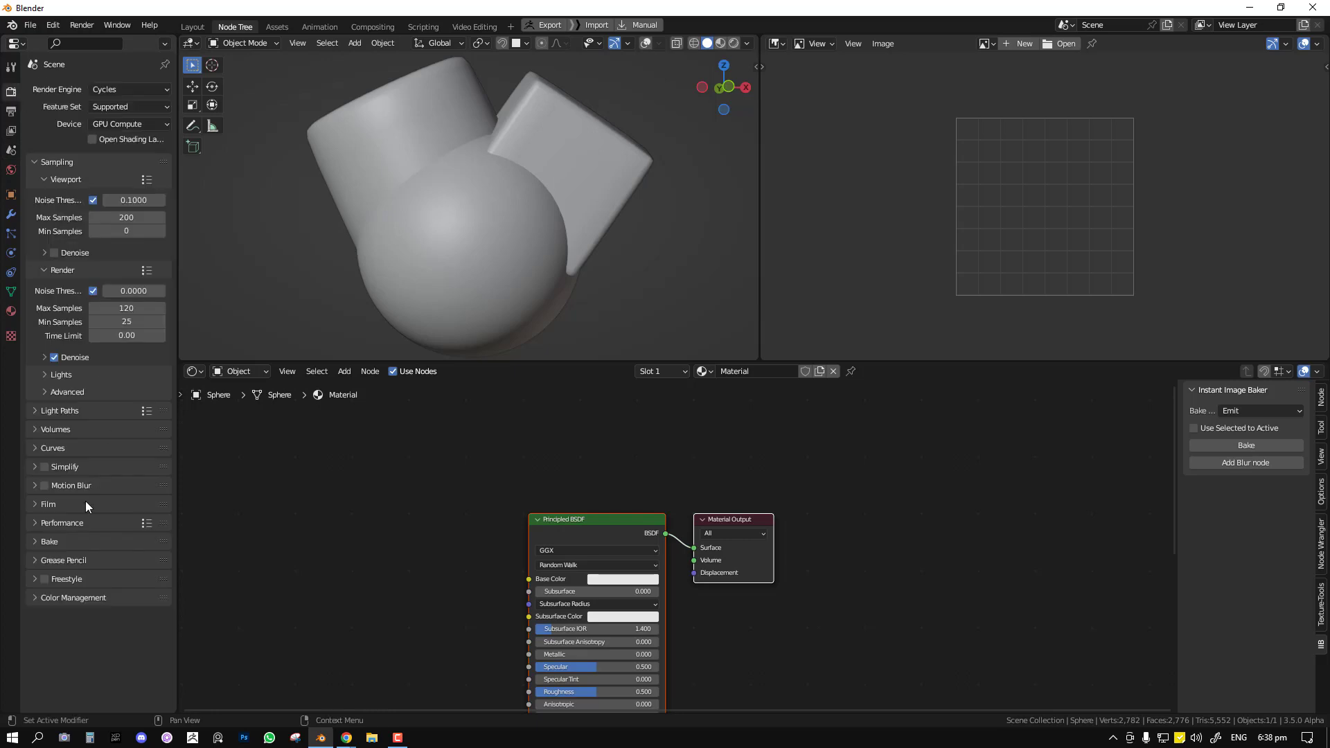
pyautogui.click(62, 541)
pyautogui.scroll(-4, 107, 626)
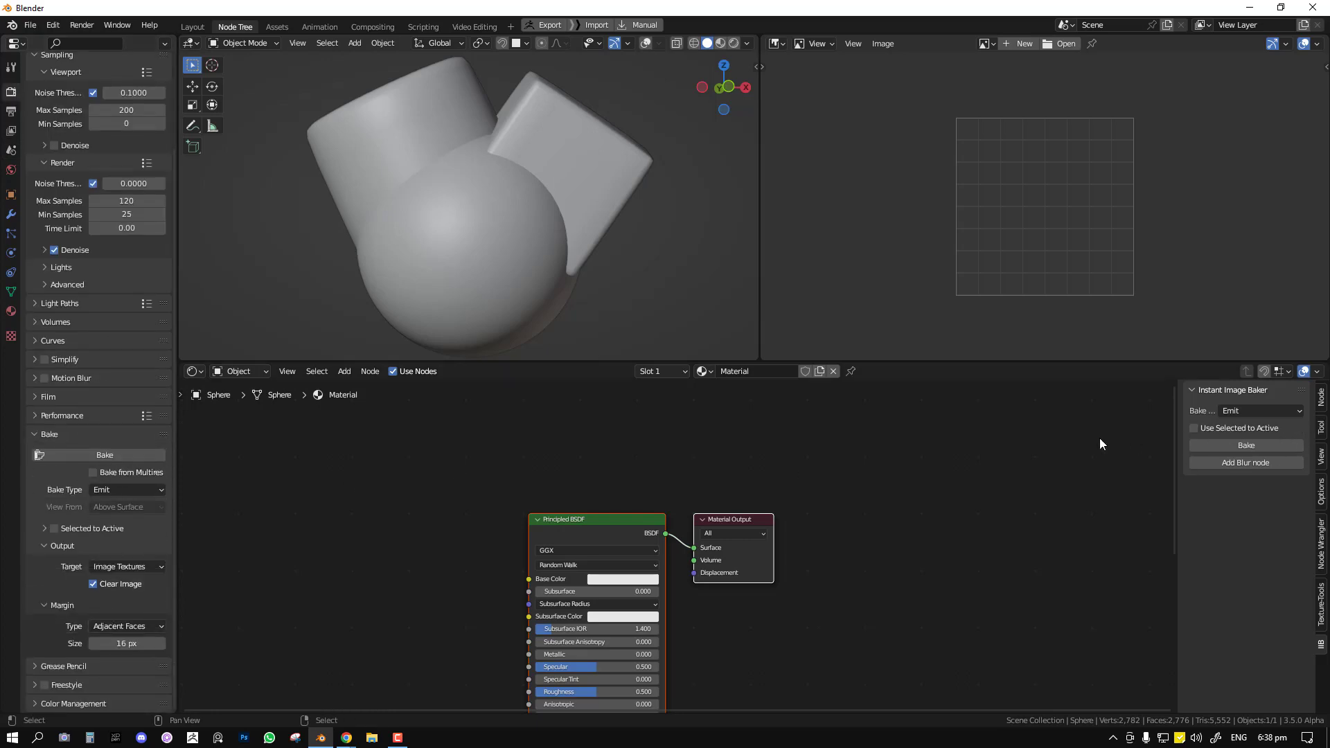
pyautogui.moveTo(693, 484); pyautogui.dragTo(736, 460, button='middle')
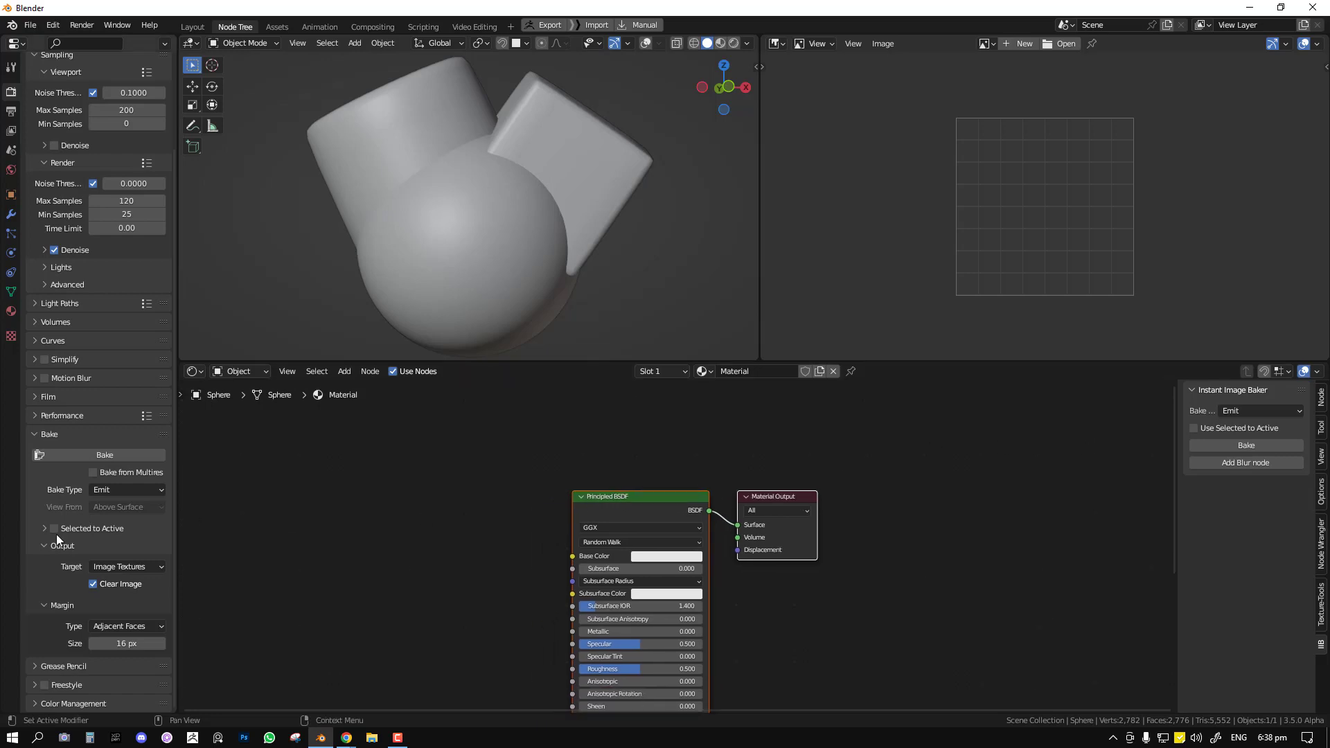
pyautogui.click(119, 491)
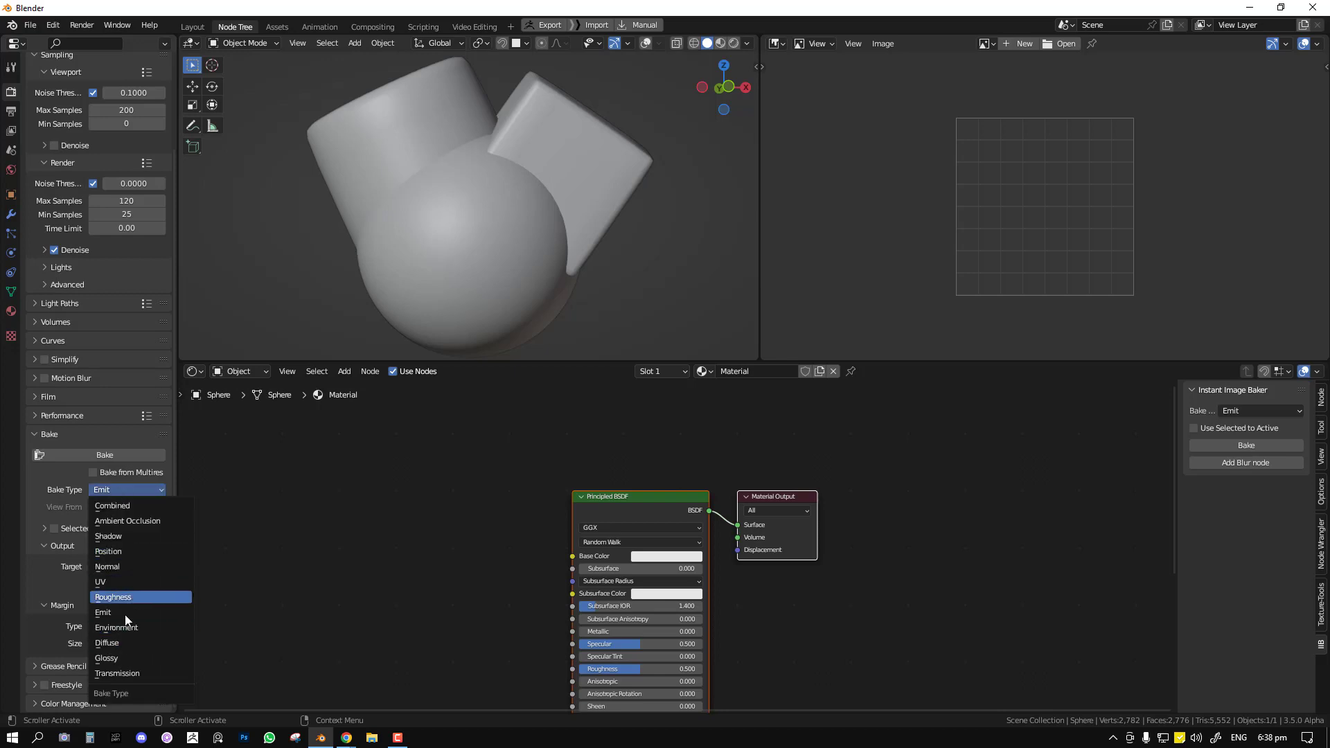
pyautogui.click(1253, 411)
pyautogui.click(1214, 533)
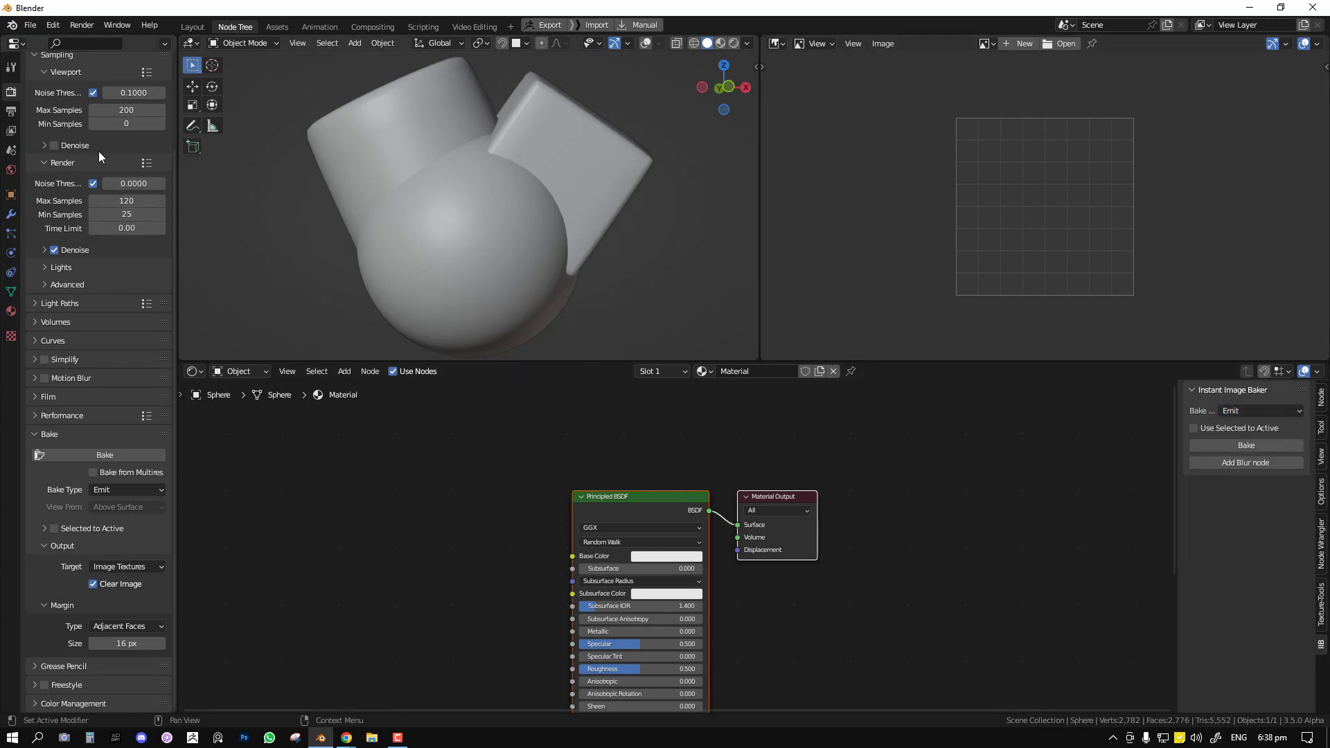
pyautogui.scroll(4, 98, 151)
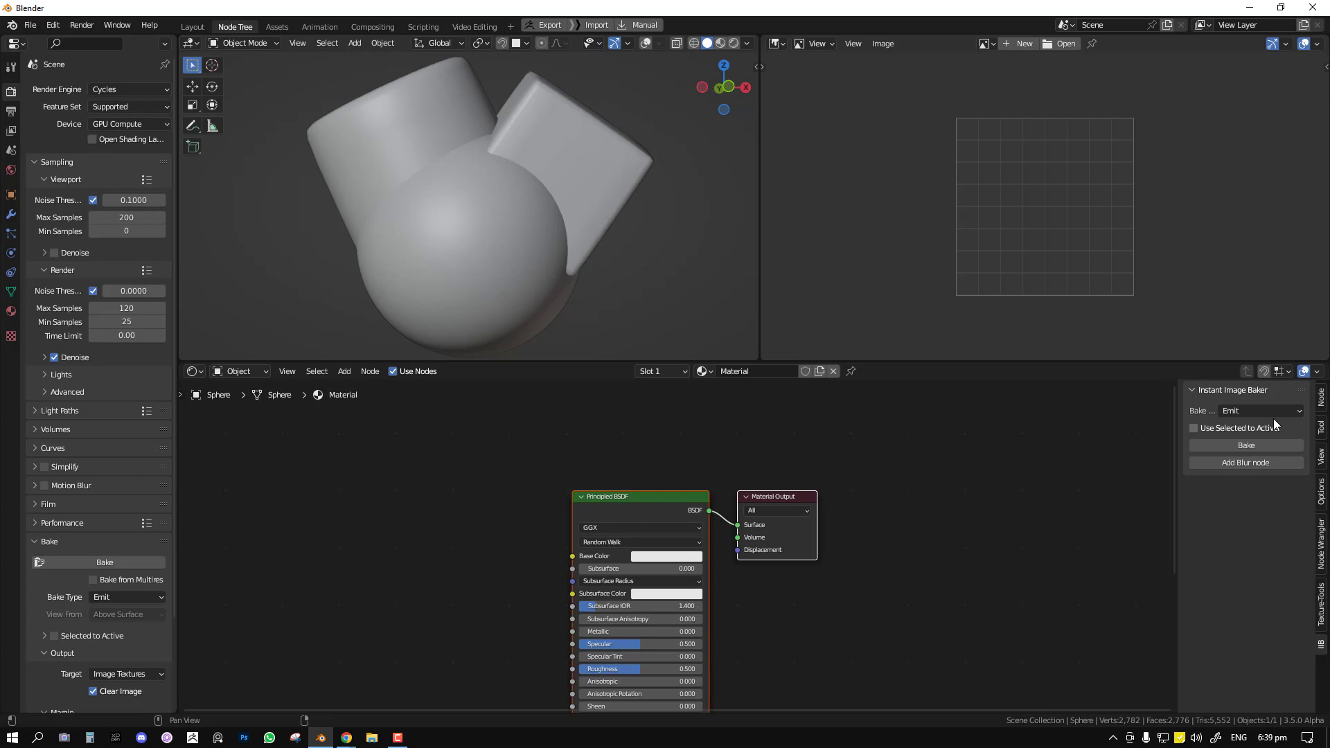
# Step: Turn viewport overlays back on and pan the material nodes back into view
pyautogui.hotkey('shift', 'alt', 'z')
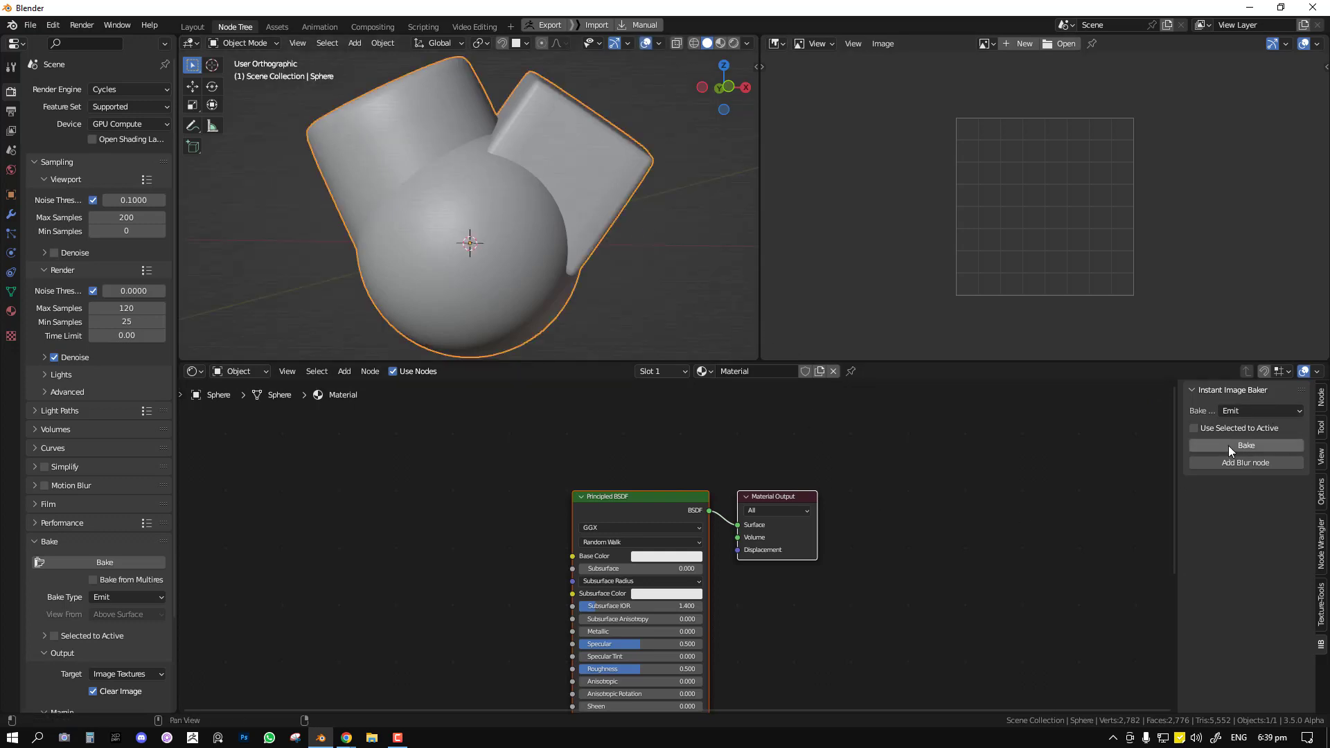
pyautogui.moveTo(459, 542); pyautogui.dragTo(584, 500, button='middle')
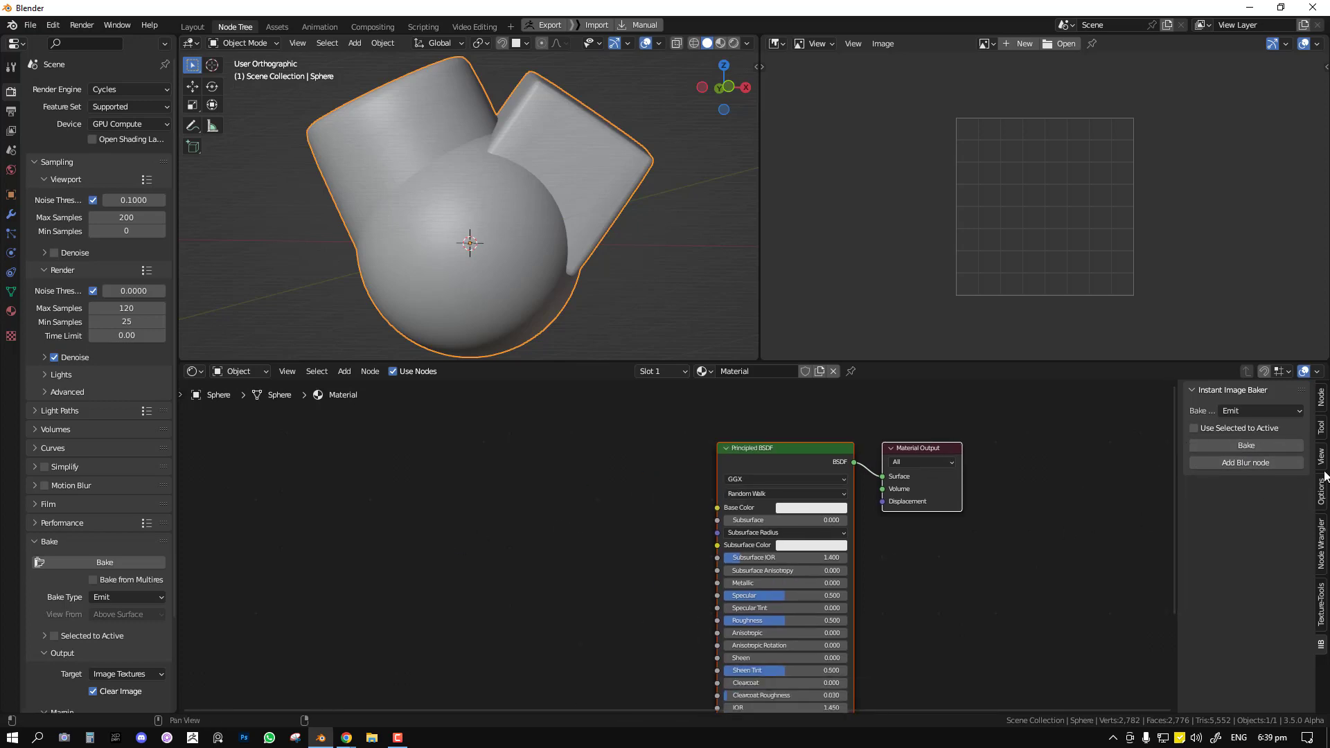
pyautogui.moveTo(649, 526); pyautogui.dragTo(605, 526, button='middle')
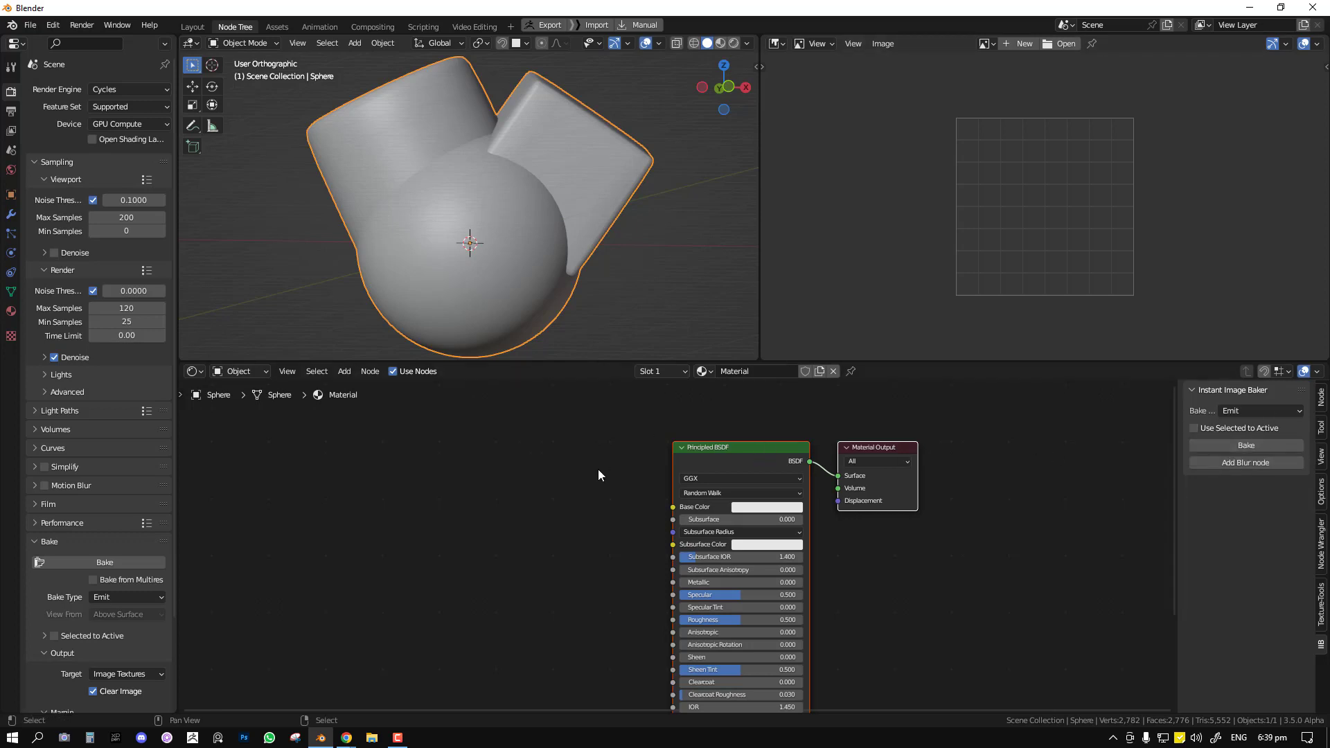
pyautogui.hscroll(-2, 599, 474)
pyautogui.hotkey('shift', 'a')
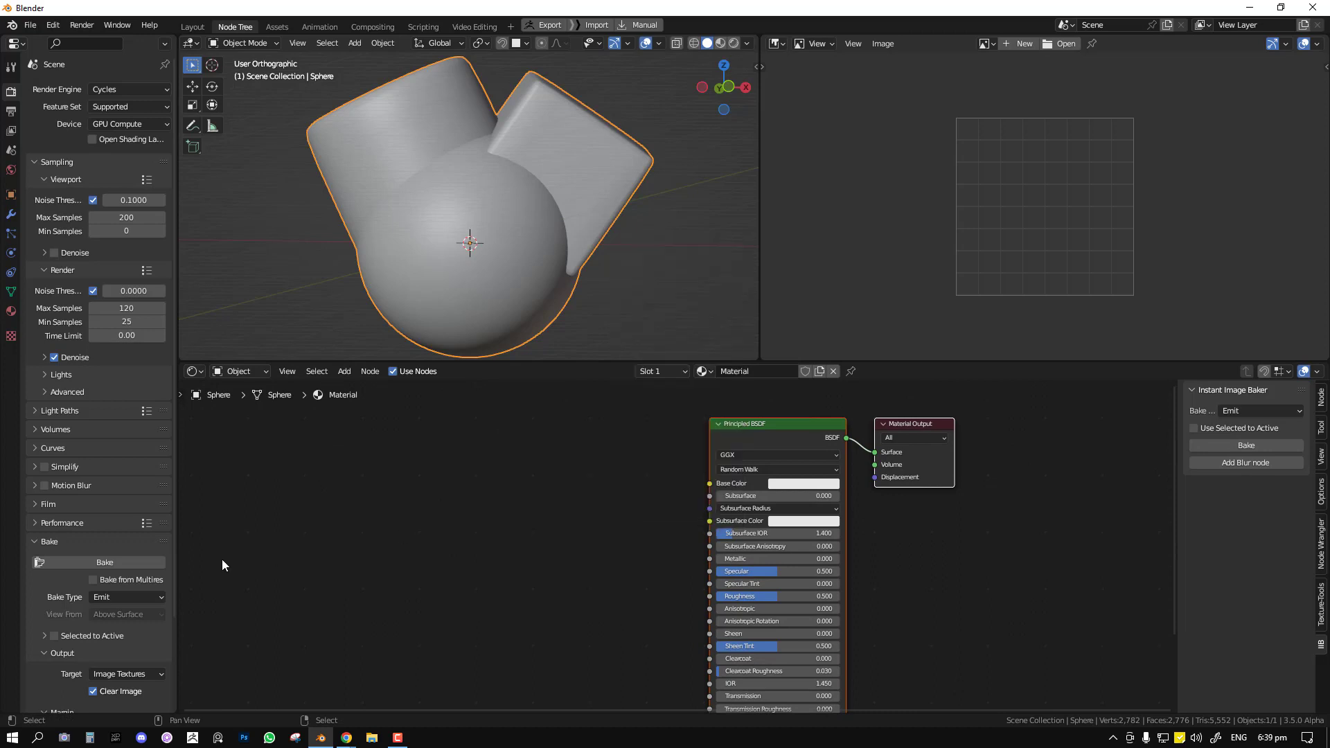
# Step: Add a Voronoi Texture linking Distance to Base Color, and switch to Rendered shading
pyautogui.hotkey('shift', 'a')
pyautogui.moveTo(646, 536)
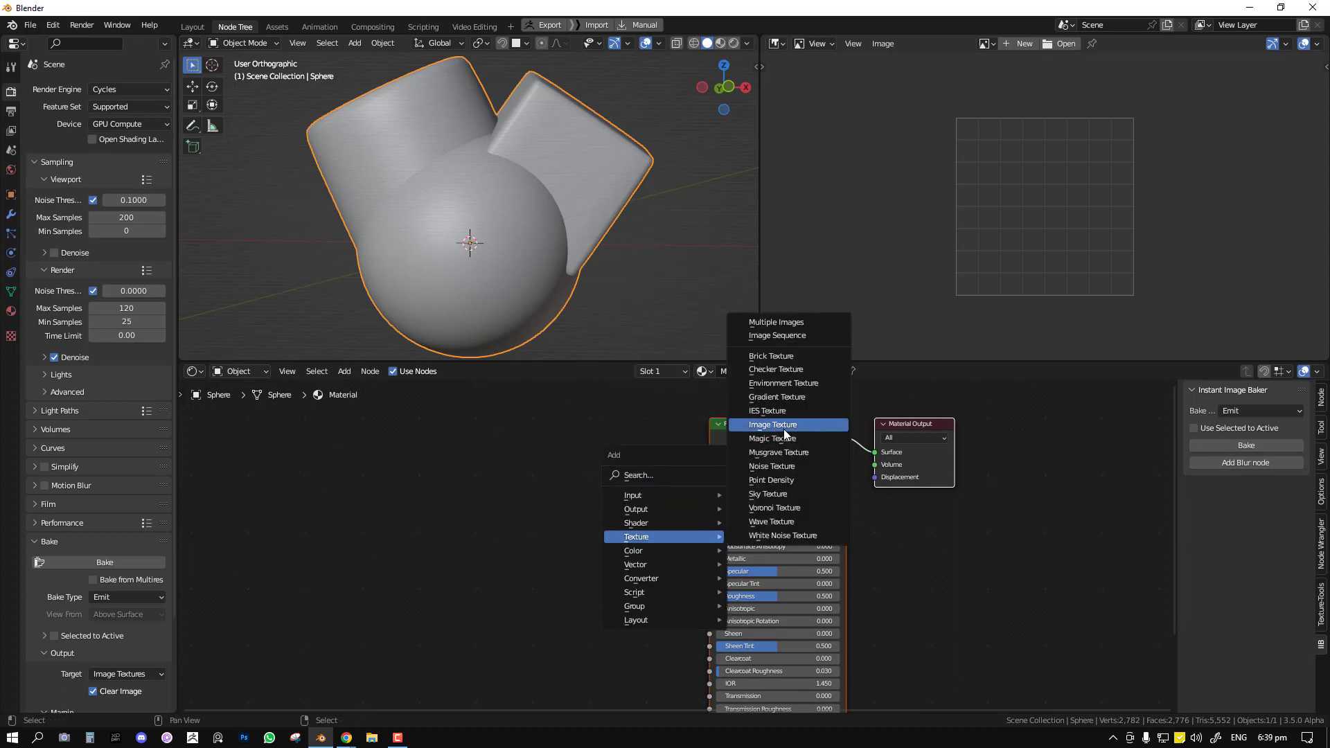
pyautogui.click(774, 509)
pyautogui.click(519, 492)
pyautogui.moveTo(551, 505); pyautogui.dragTo(709, 483)
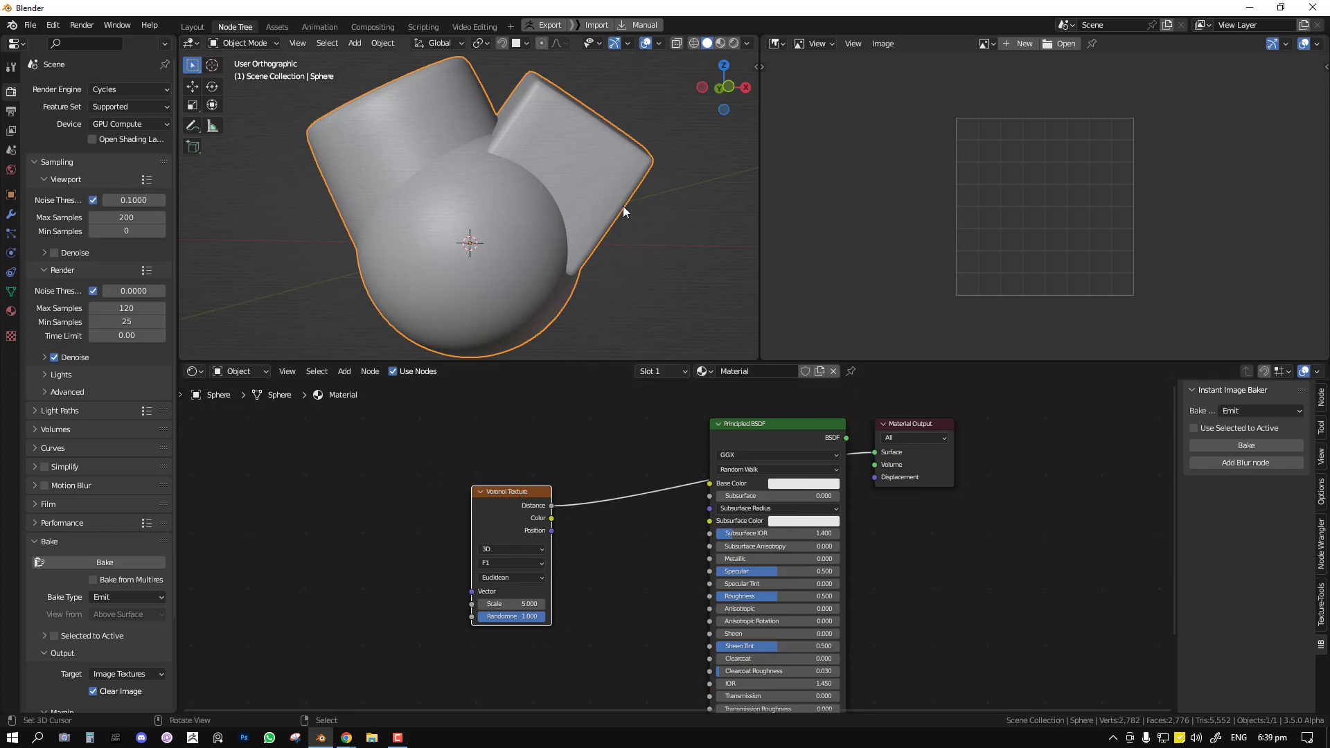
pyautogui.press('z')
pyautogui.click(627, 135)
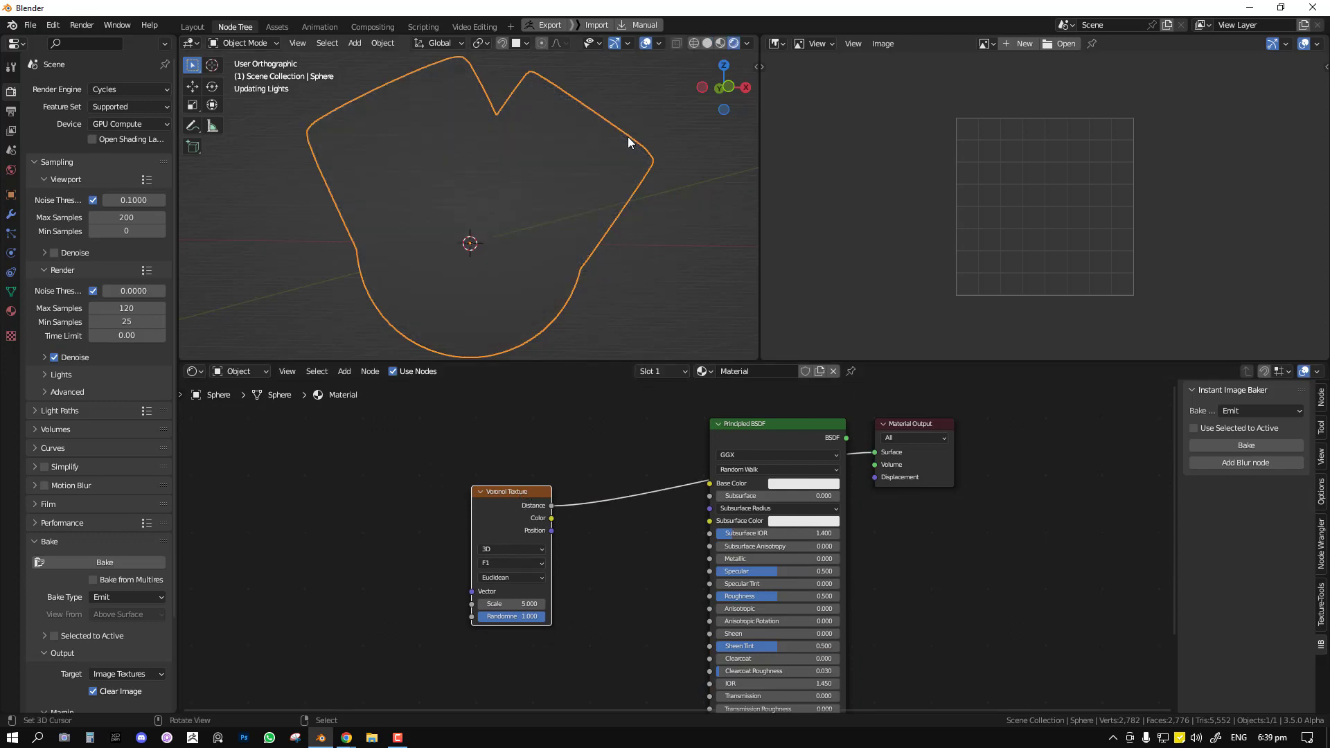
pyautogui.moveTo(626, 193); pyautogui.dragTo(617, 207, button='middle')
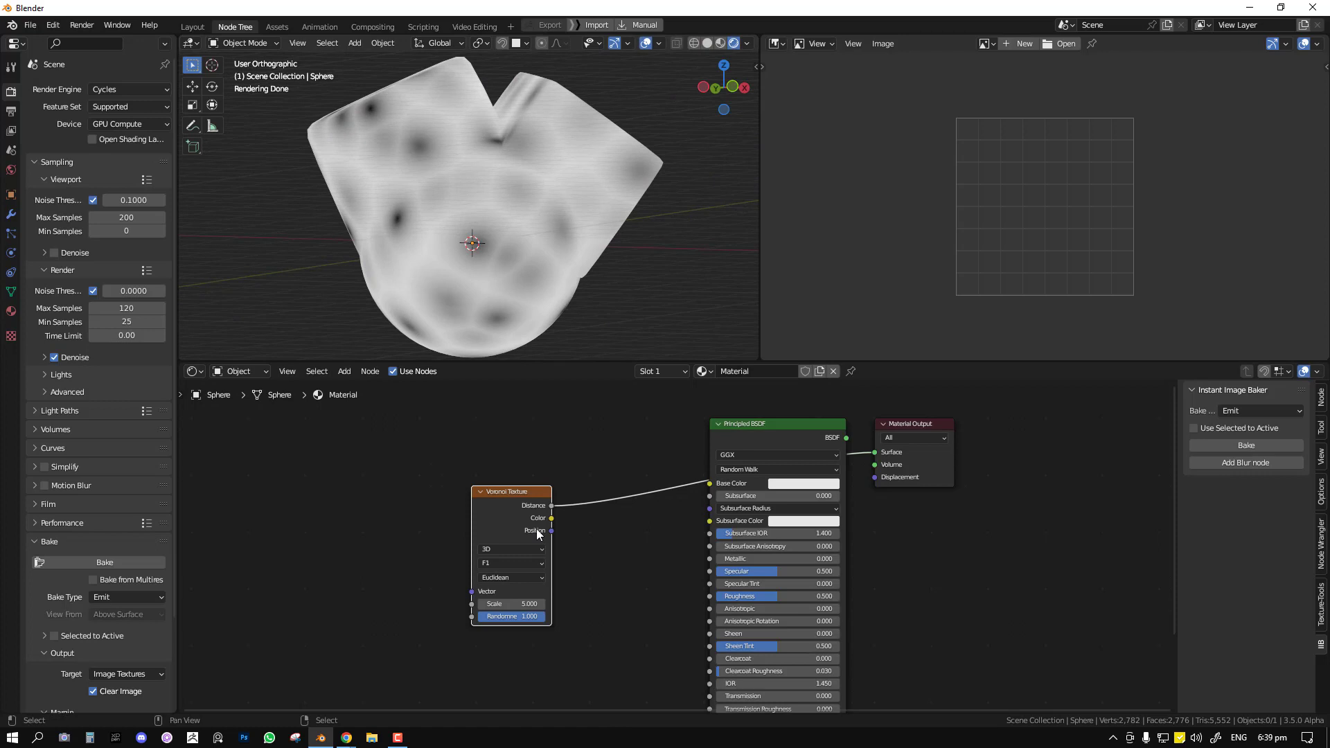
pyautogui.moveTo(538, 532); pyautogui.dragTo(410, 520)
# Step: Insert a ColorRamp on the Voronoi link and move its black stop to 0.505
pyautogui.hotkey('shift', 'a')
pyautogui.moveTo(539, 513)
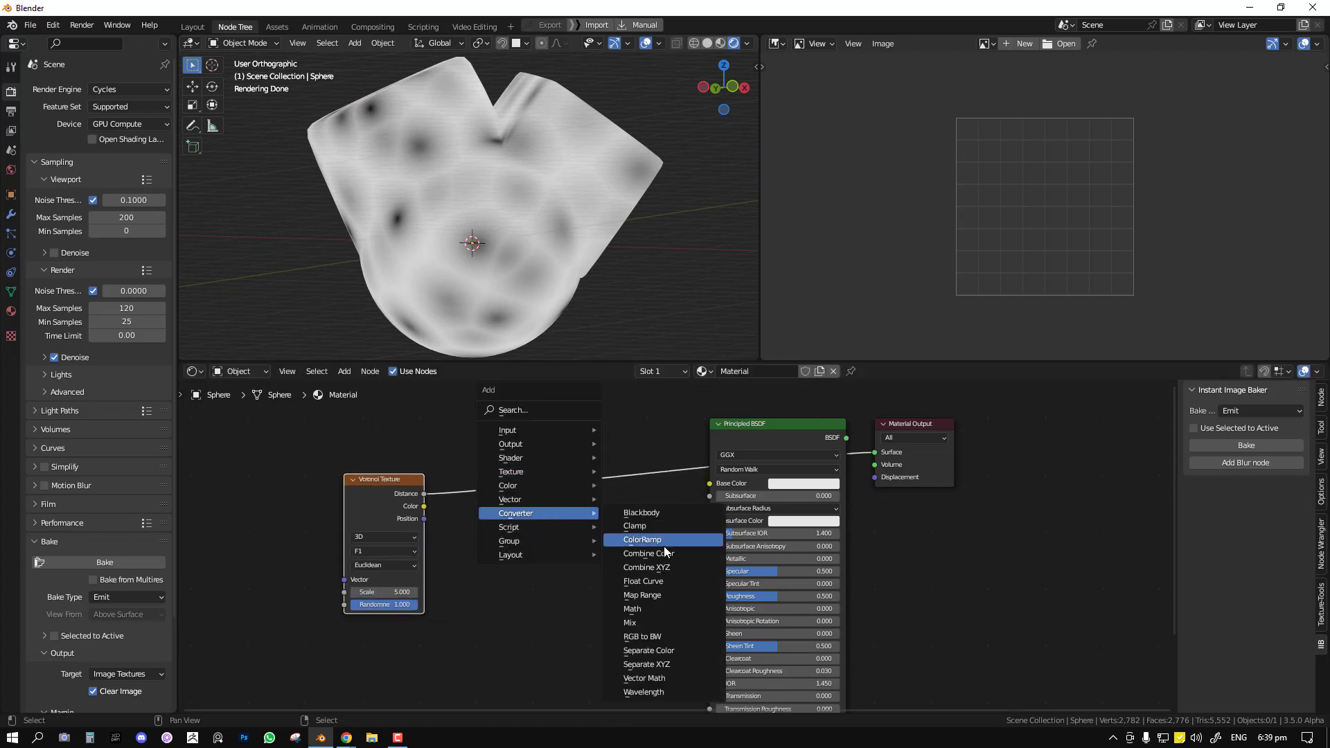
pyautogui.click(658, 540)
pyautogui.click(514, 526)
pyautogui.moveTo(514, 525); pyautogui.dragTo(580, 525)
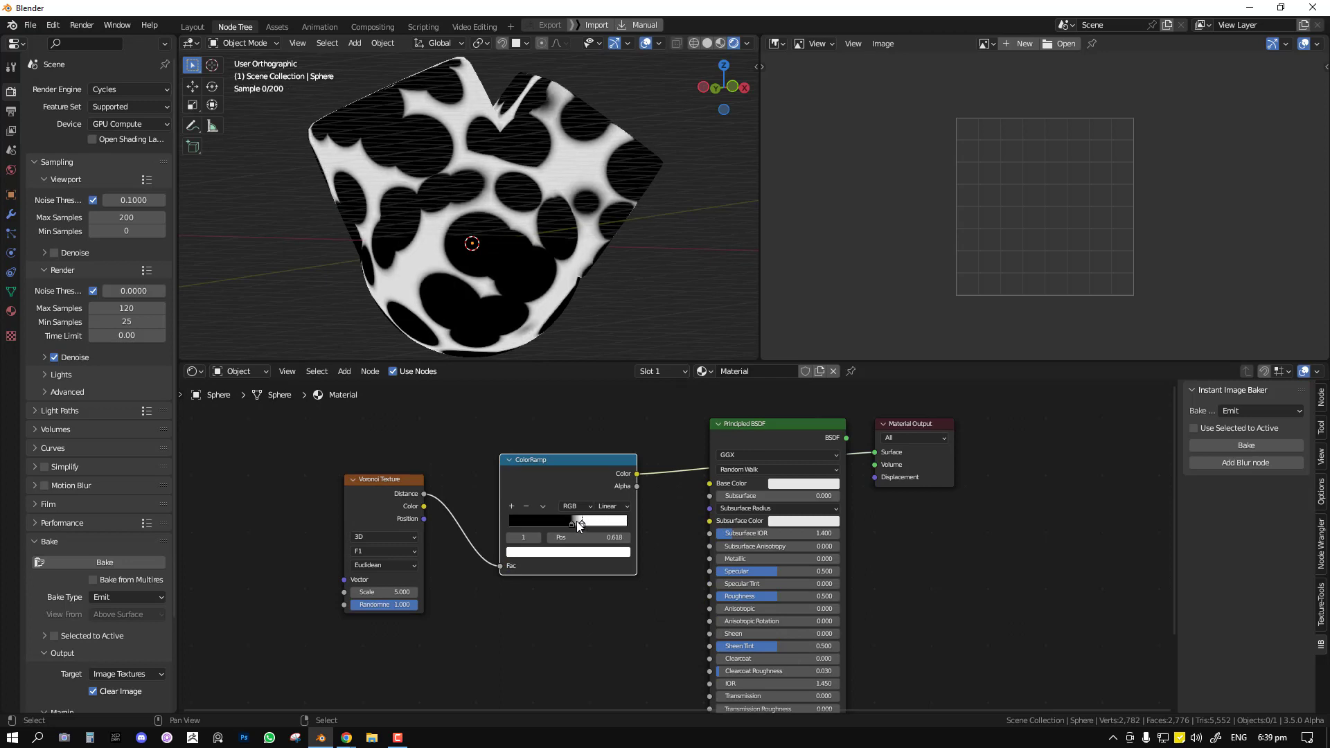
# Step: Insert a Mix Color node with the ColorRamp Color driving its Factor
pyautogui.moveTo(584, 459); pyautogui.dragTo(487, 467)
pyautogui.hotkey('shift', 'a')
pyautogui.moveTo(542, 416)
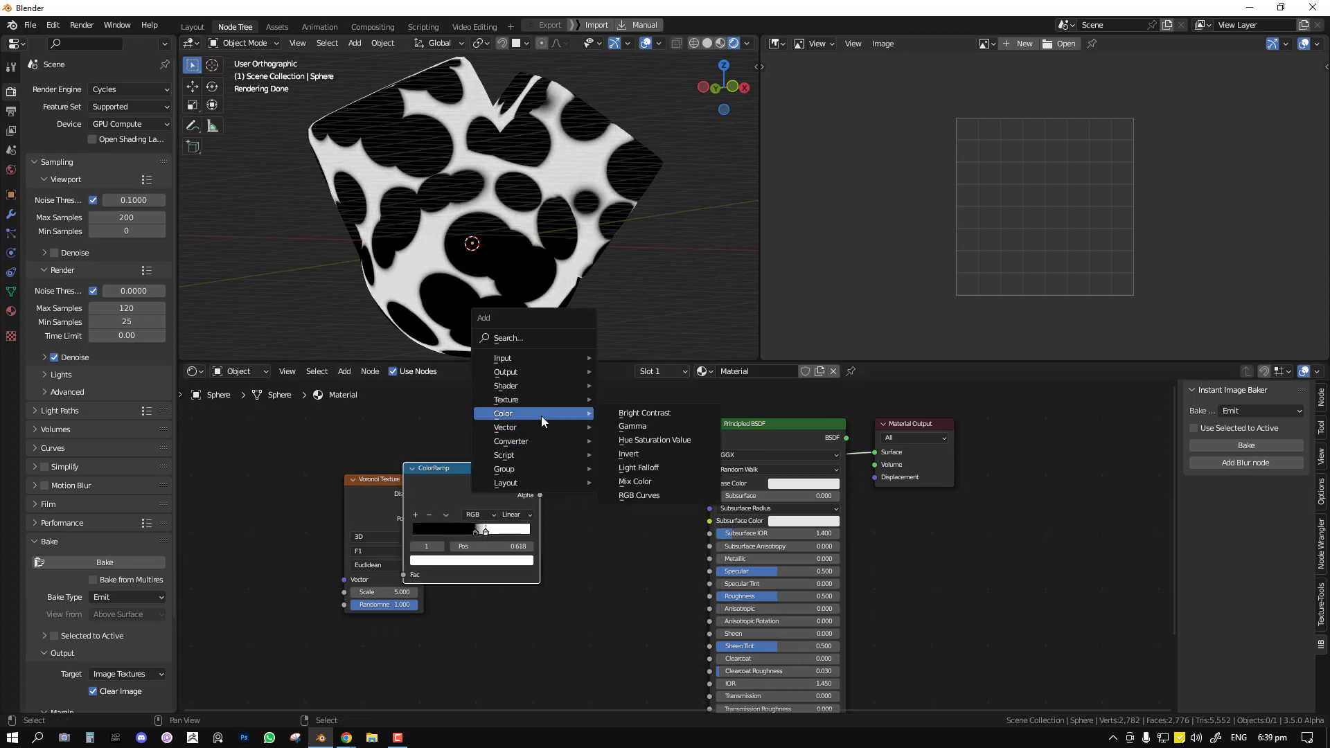
pyautogui.click(644, 485)
pyautogui.click(572, 514)
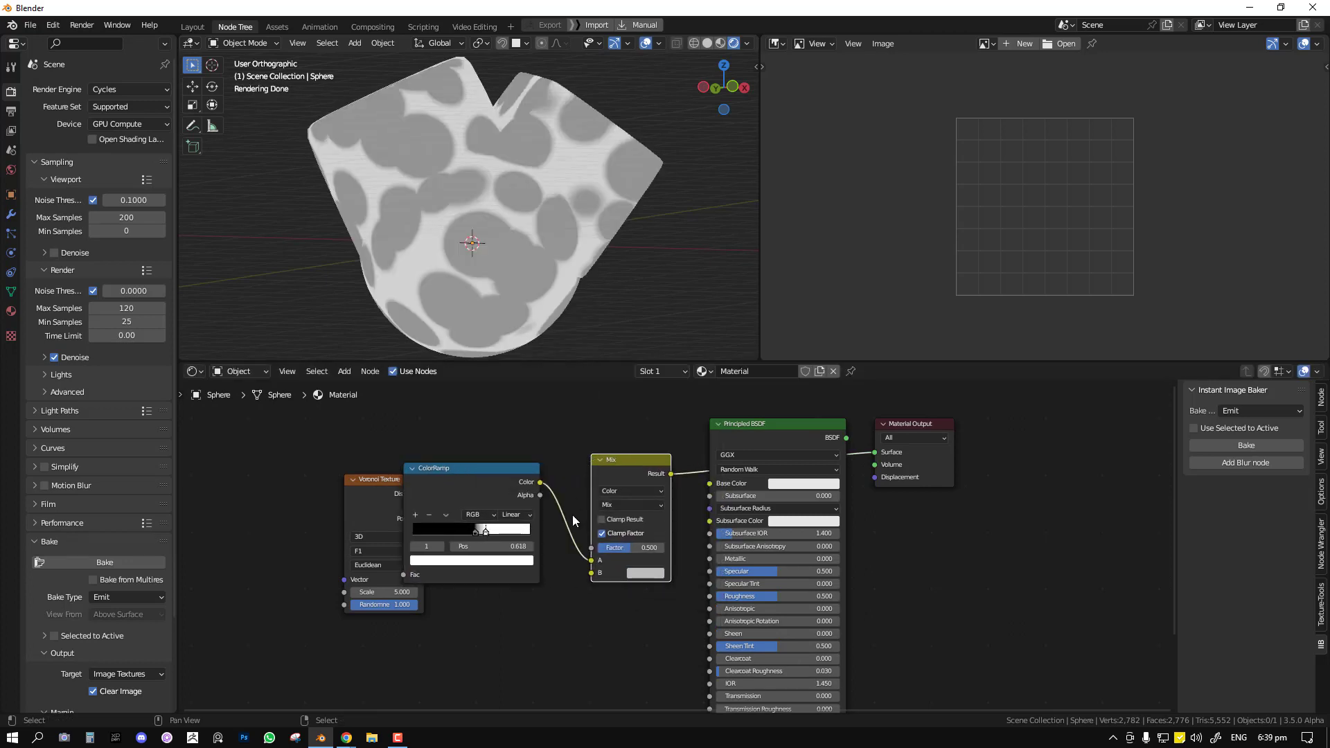
pyautogui.moveTo(591, 560); pyautogui.dragTo(591, 541)
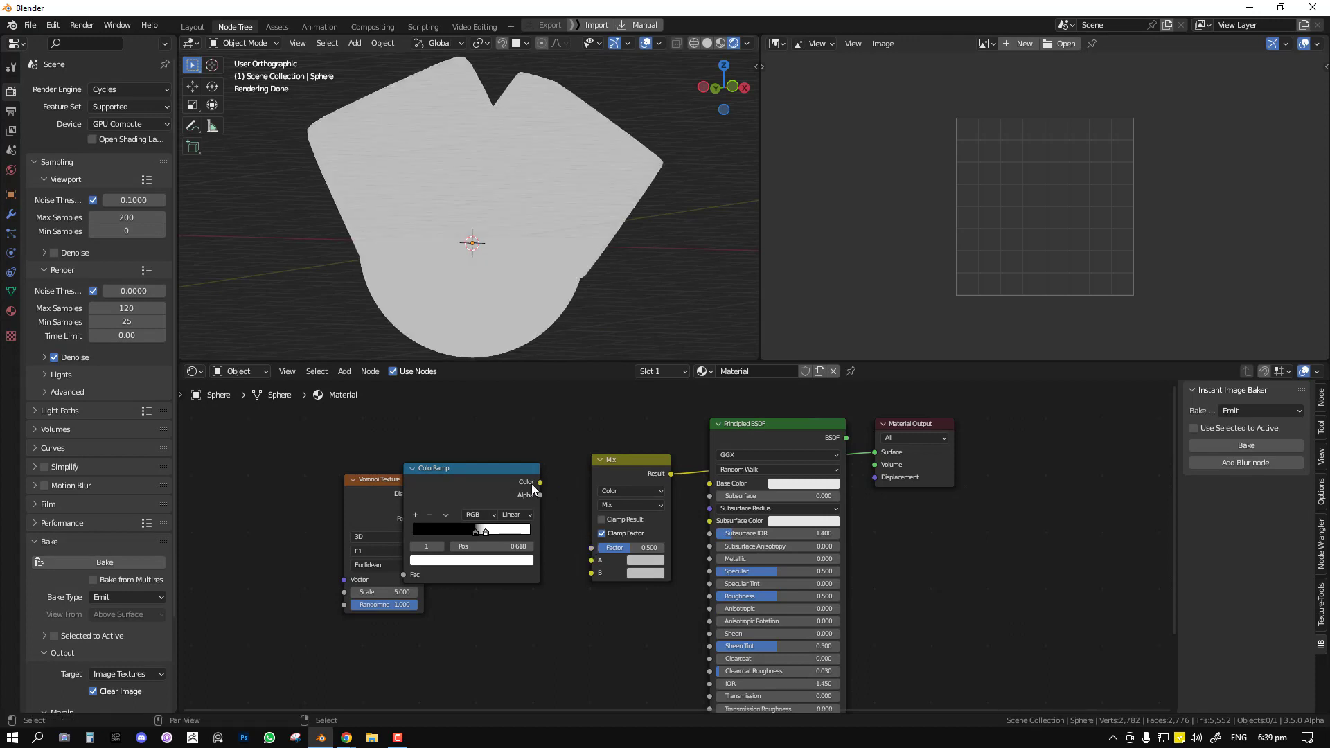
pyautogui.moveTo(532, 486); pyautogui.dragTo(590, 547)
# Step: Set the Mix A colour to red and B to blue
pyautogui.click(654, 558)
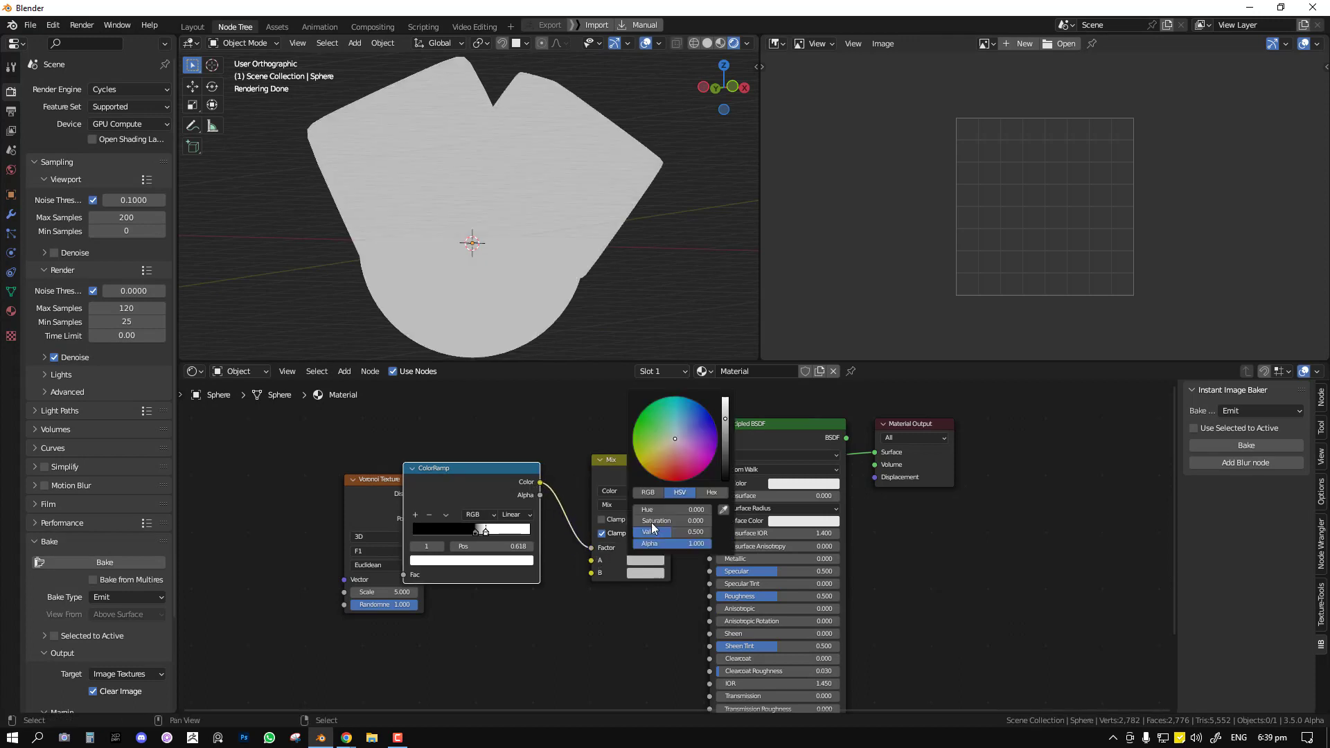
pyautogui.moveTo(654, 466); pyautogui.dragTo(716, 440)
pyautogui.click(641, 573)
pyautogui.press('Tab')
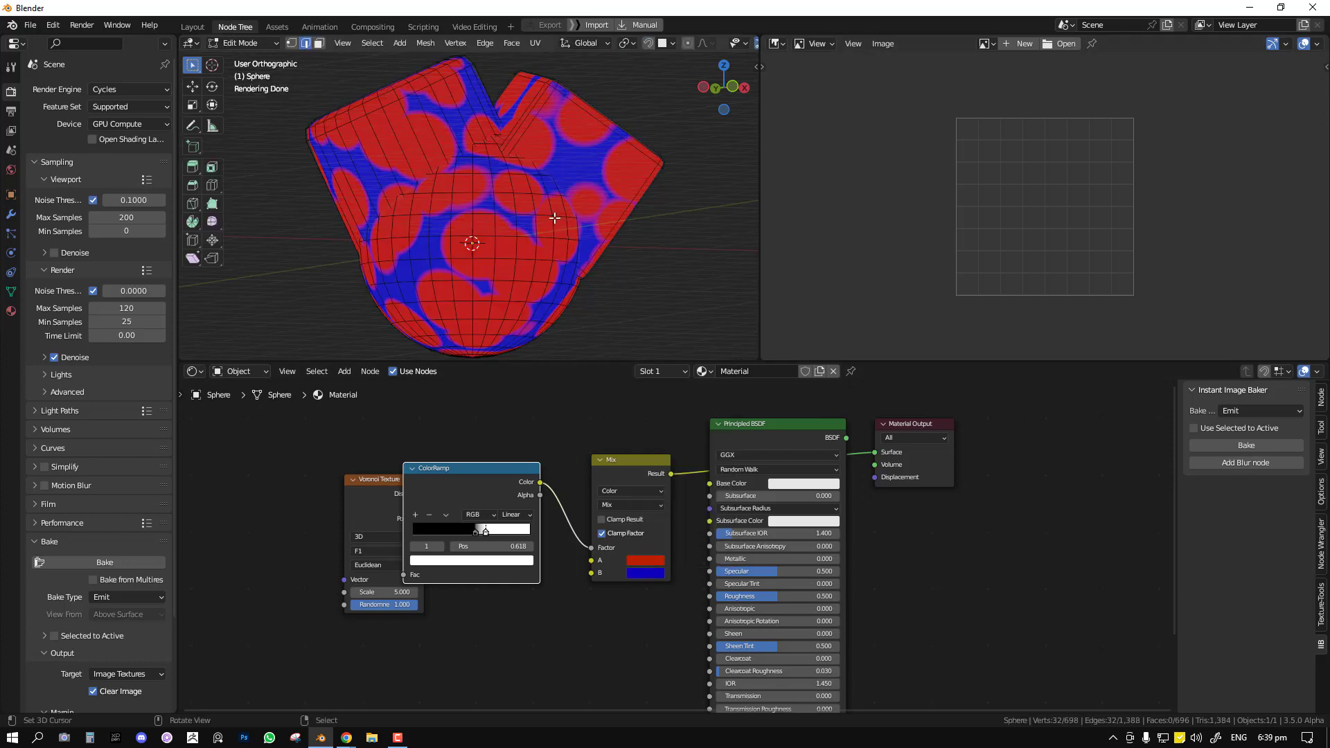
# Step: Select the whole mesh, Pack Islands on all UVs, and return to Object Mode
pyautogui.press('a')
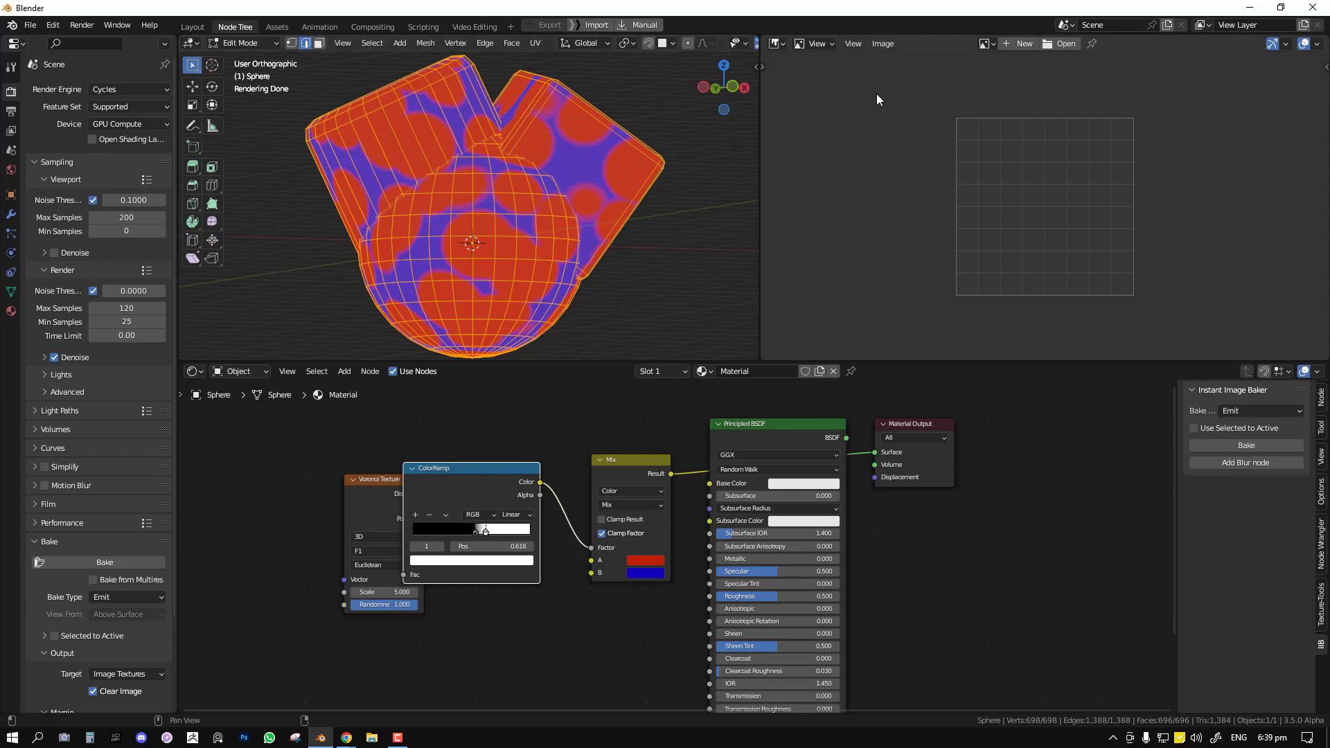
pyautogui.hotkey('shift', 'F10')
pyautogui.press('a')
pyautogui.press('q')
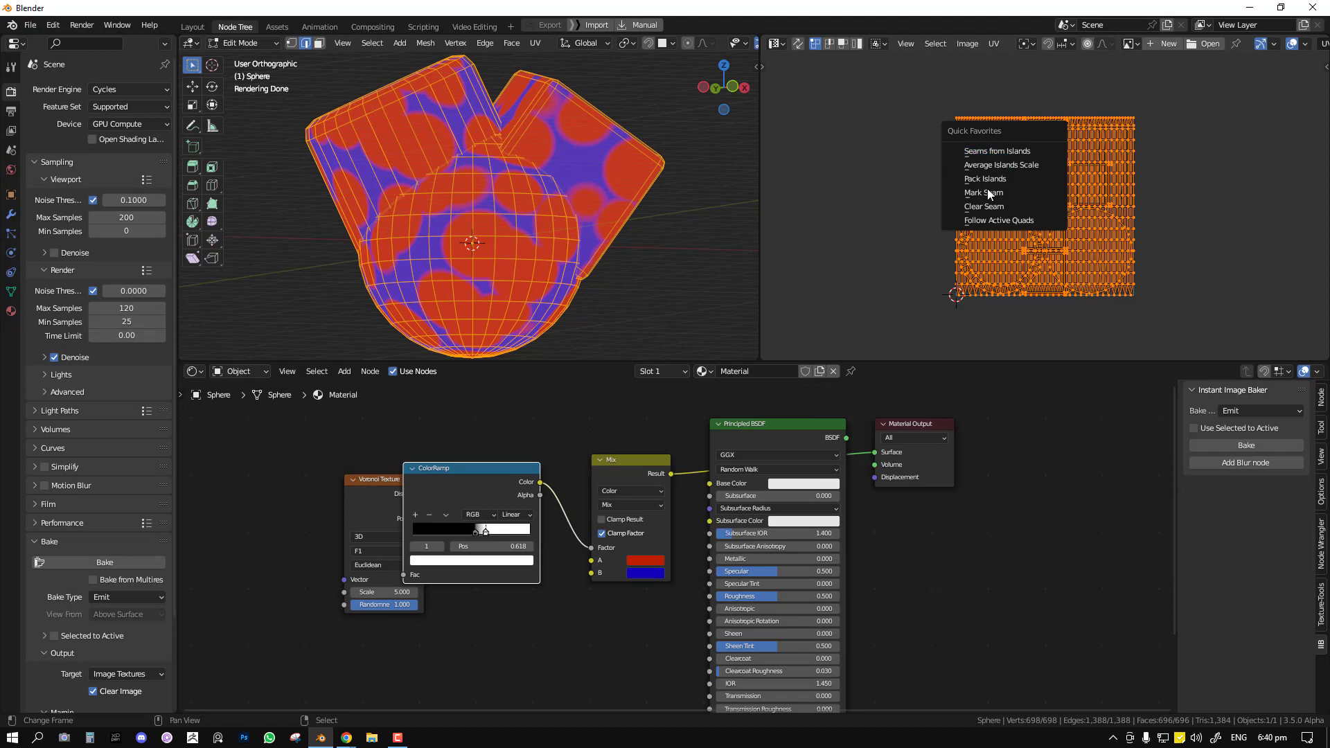
pyautogui.click(995, 181)
pyautogui.scroll(2, 1097, 201)
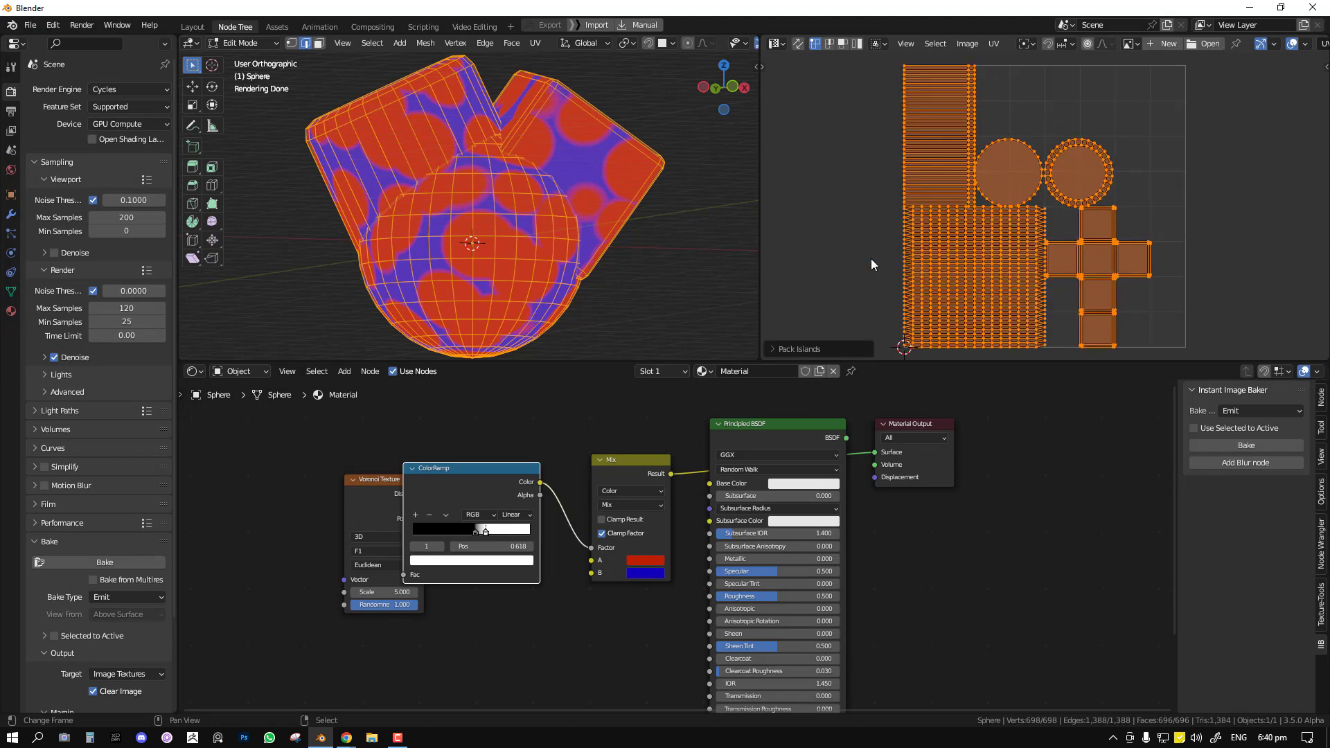
pyautogui.press('Tab')
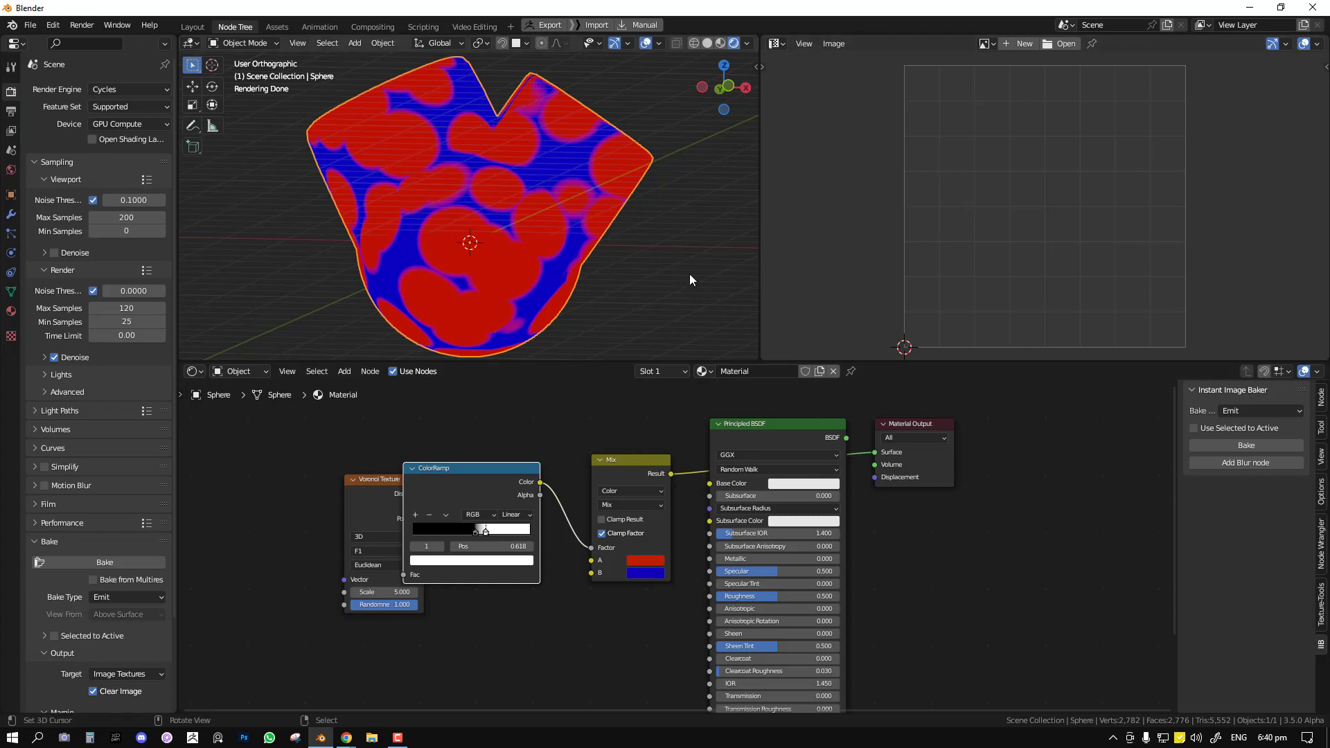
# Step: In solid shading, bake with Instant Image Baker at a 2048 × 2048 image size
pyautogui.press('z')
pyautogui.click(756, 265)
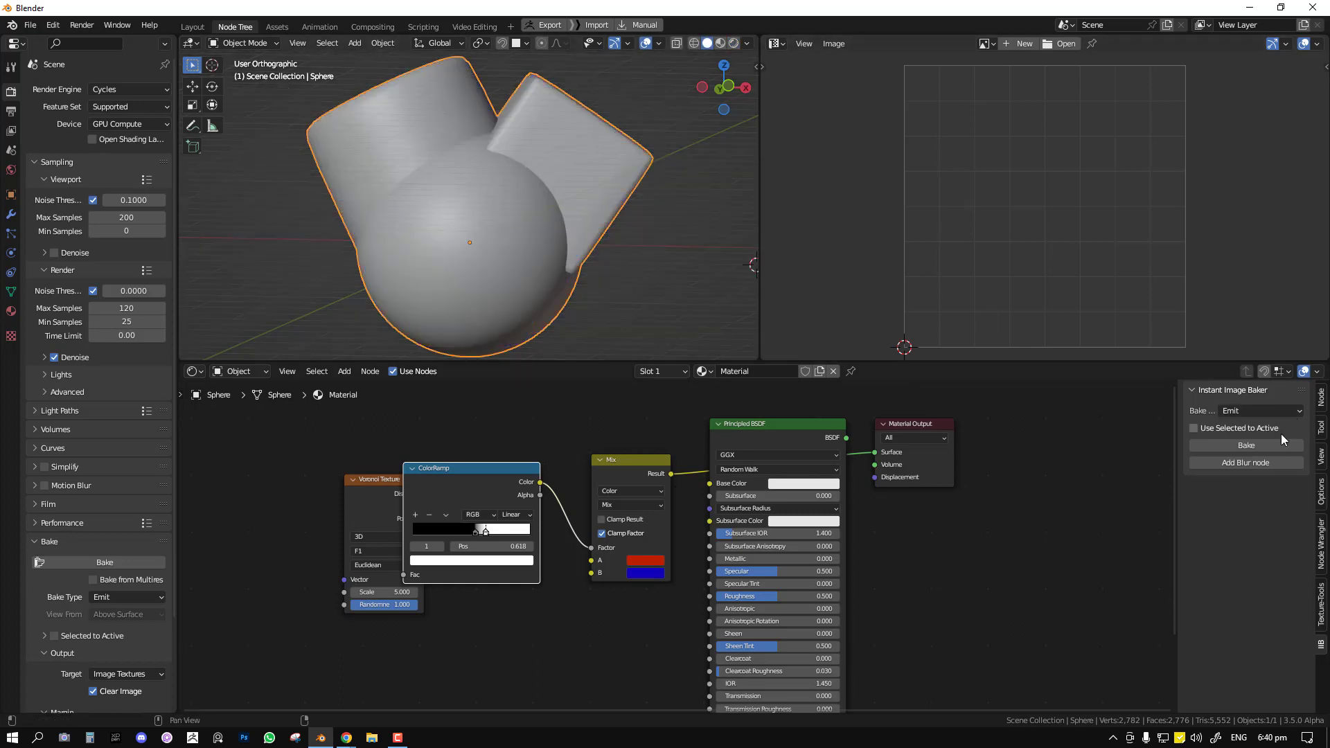
pyautogui.click(1261, 445)
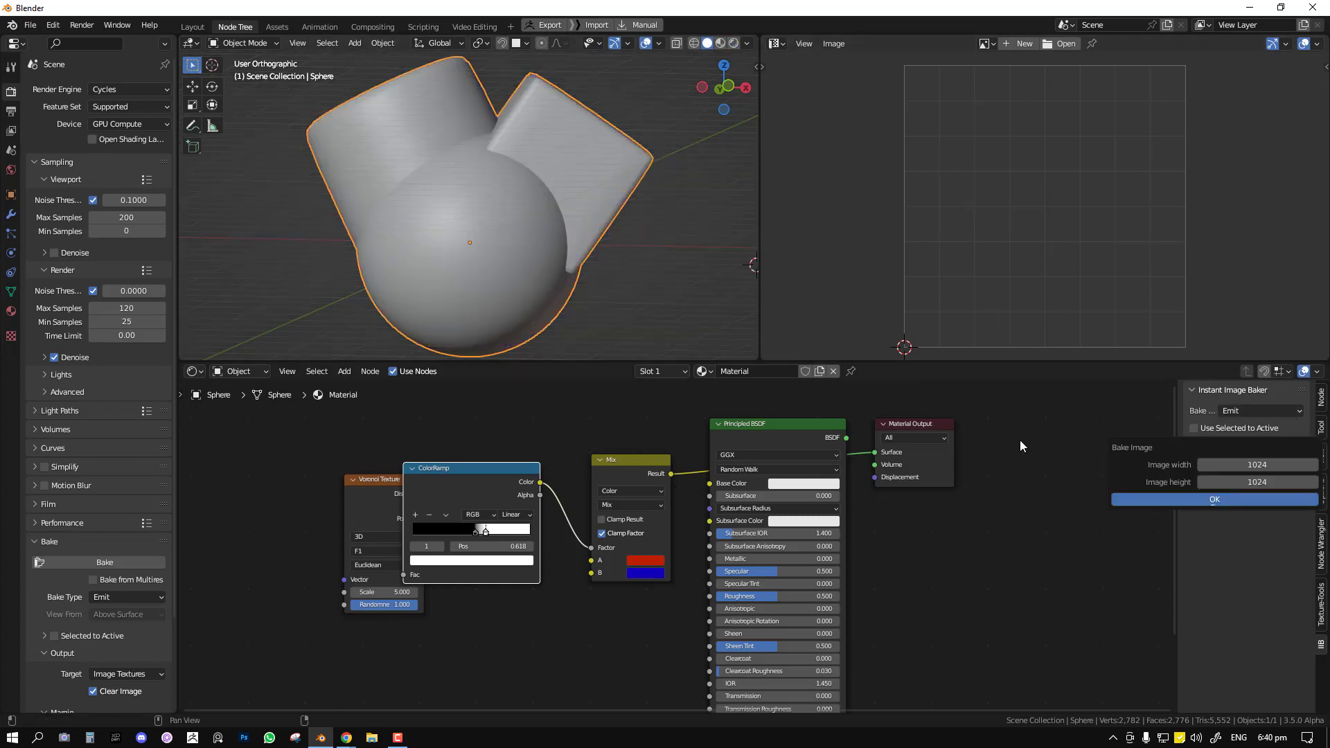
pyautogui.click(1257, 464)
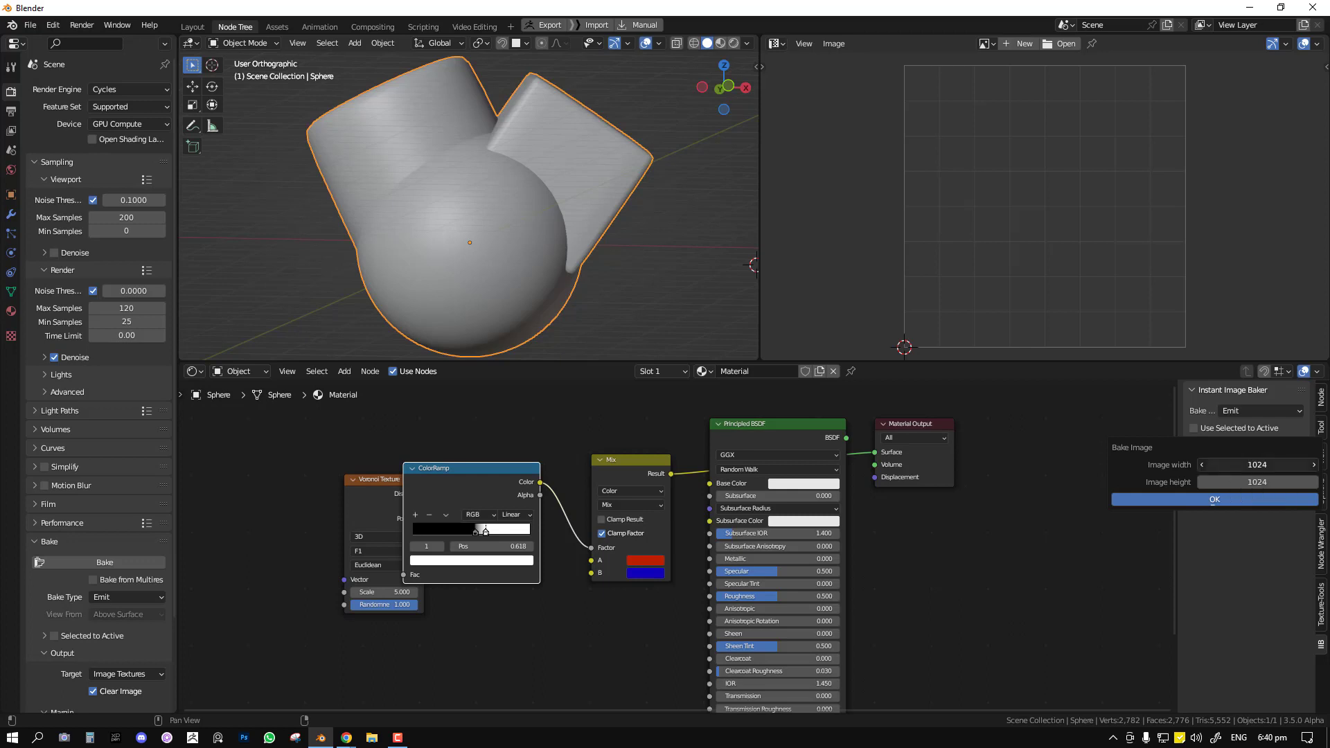
pyautogui.write('2048')
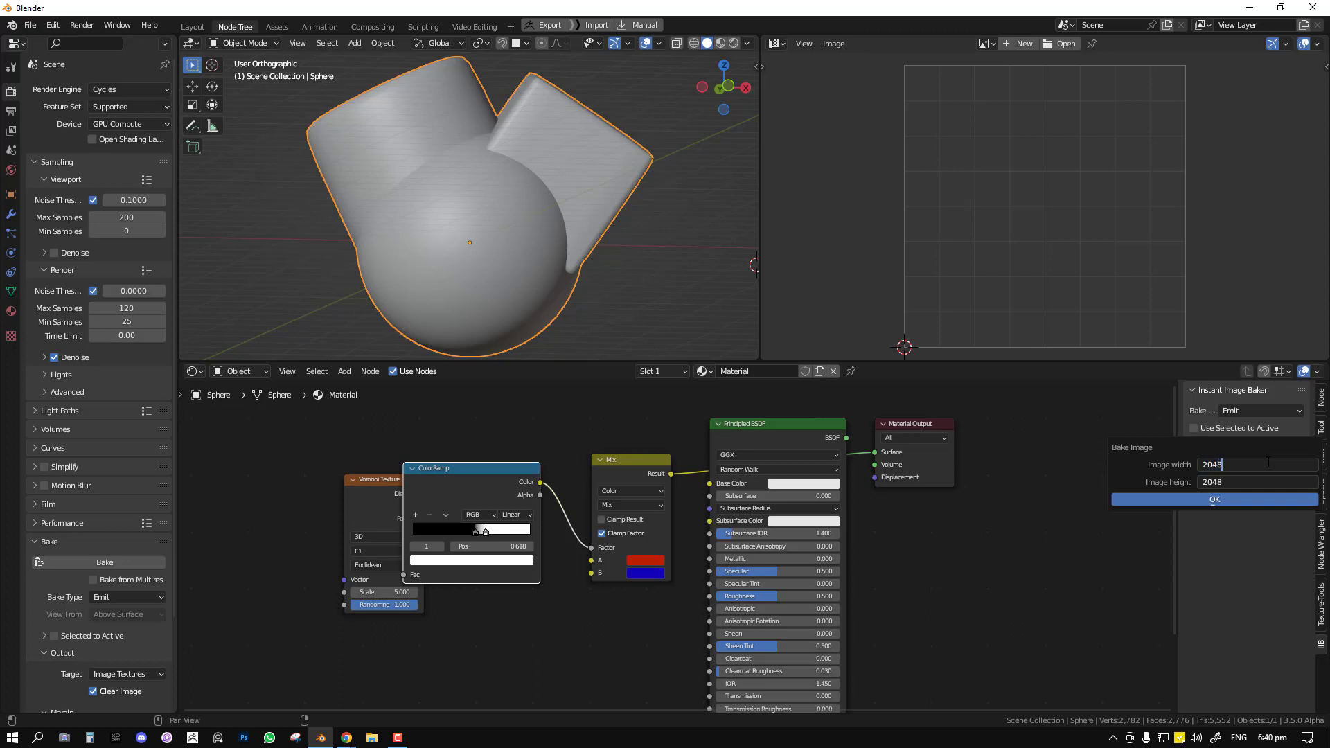
pyautogui.press('Return')
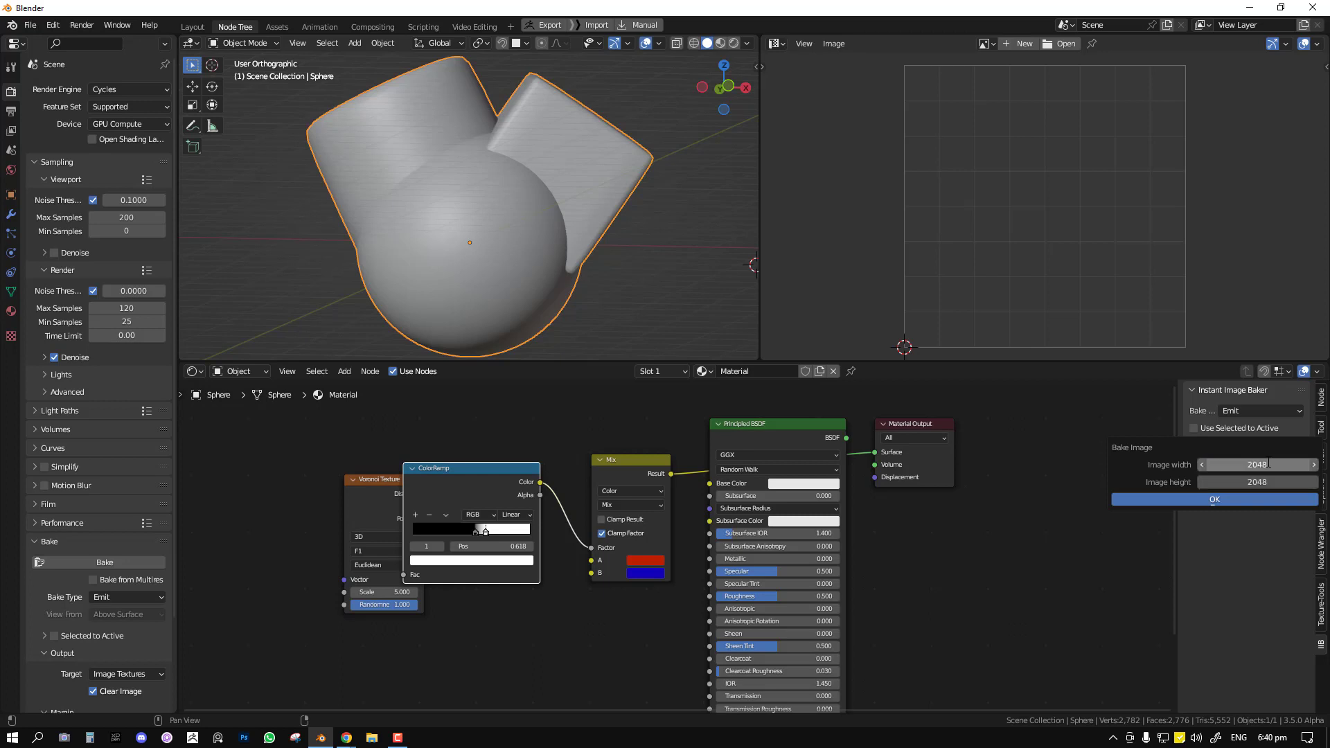
pyautogui.click(1253, 497)
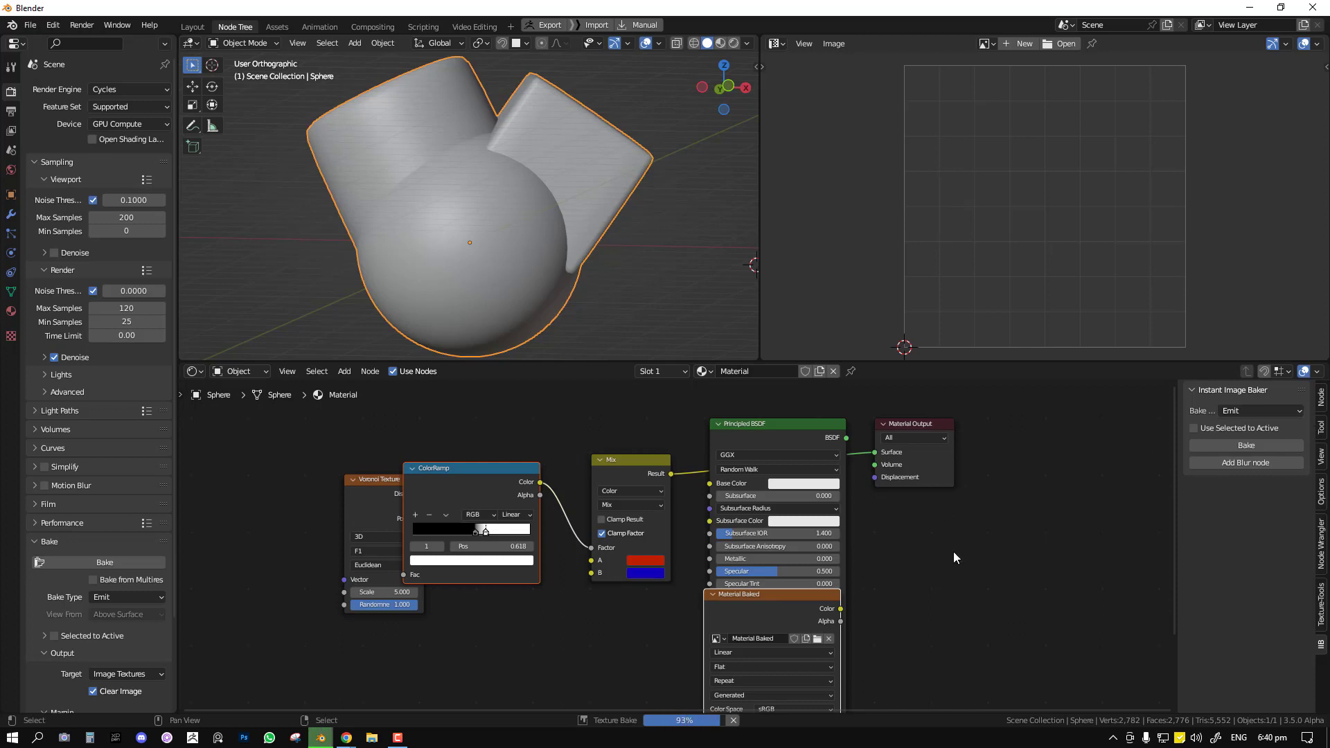
# Step: Delete the Voronoi, ColorRamp and Mix nodes and link Material Baked to the Principled BSDF
pyautogui.moveTo(953, 551); pyautogui.dragTo(965, 542, button='middle')
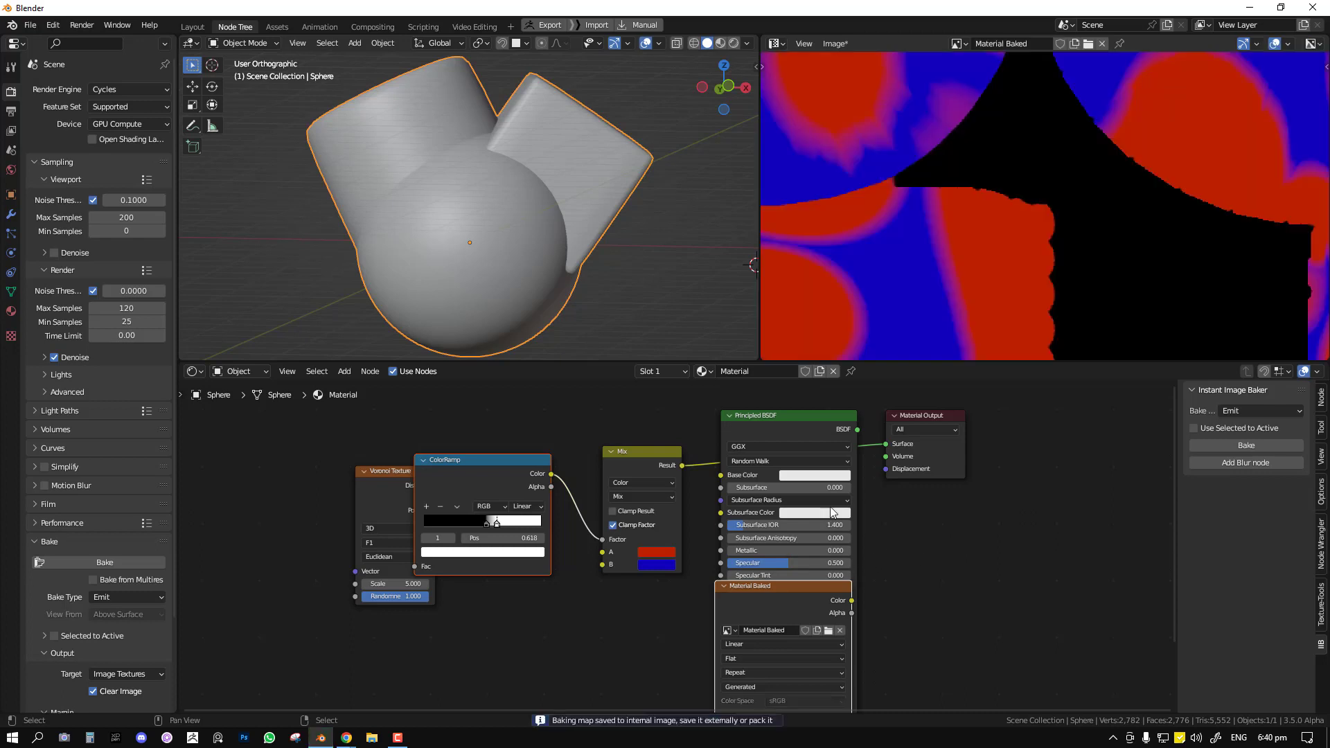
pyautogui.click(766, 600)
pyautogui.keyDown('shift'); pyautogui.click(616, 459); pyautogui.keyUp('shift')
pyautogui.keyDown('shift'); pyautogui.click(521, 461); pyautogui.keyUp('shift')
pyautogui.keyDown('shift'); pyautogui.click(366, 492); pyautogui.keyUp('shift')
pyautogui.press('x')
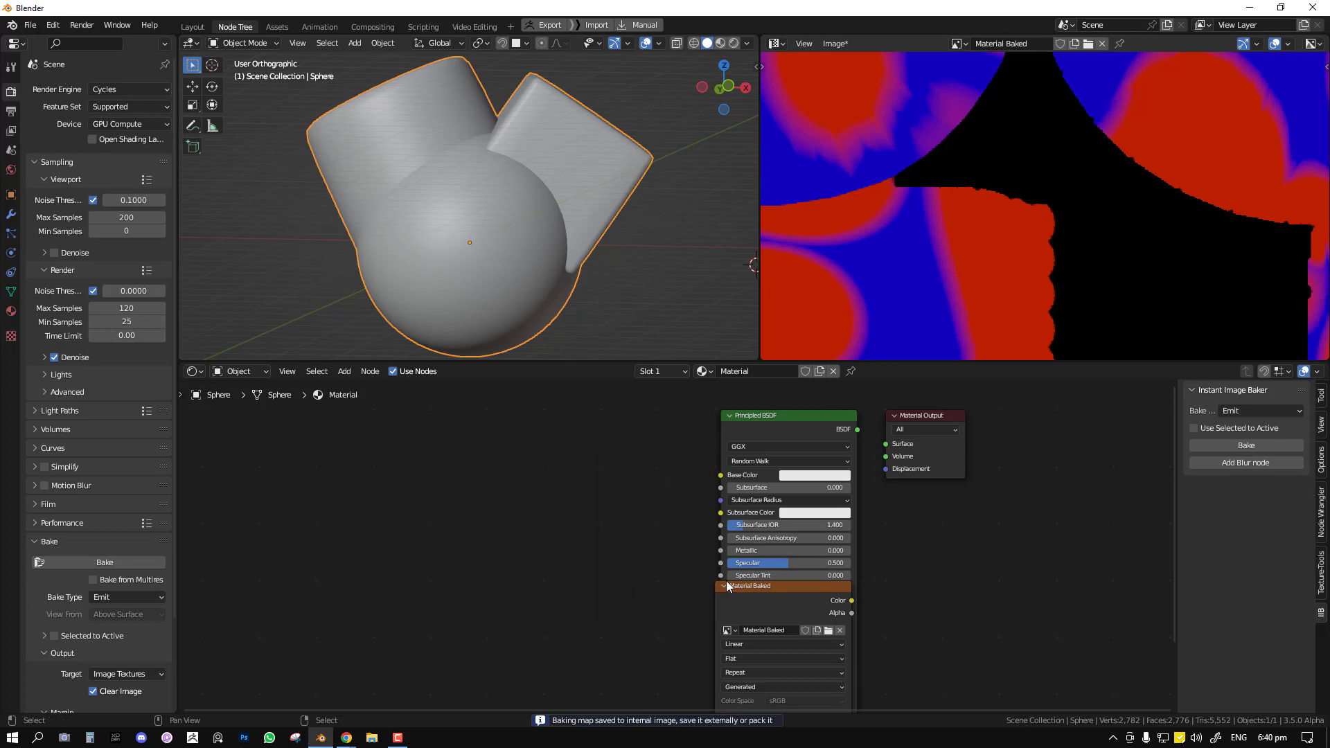
pyautogui.moveTo(782, 606); pyautogui.dragTo(521, 535)
# Step: Switch to Rendered shading and orbit around the sphere to inspect the baked red-blue pattern
pyautogui.press('z')
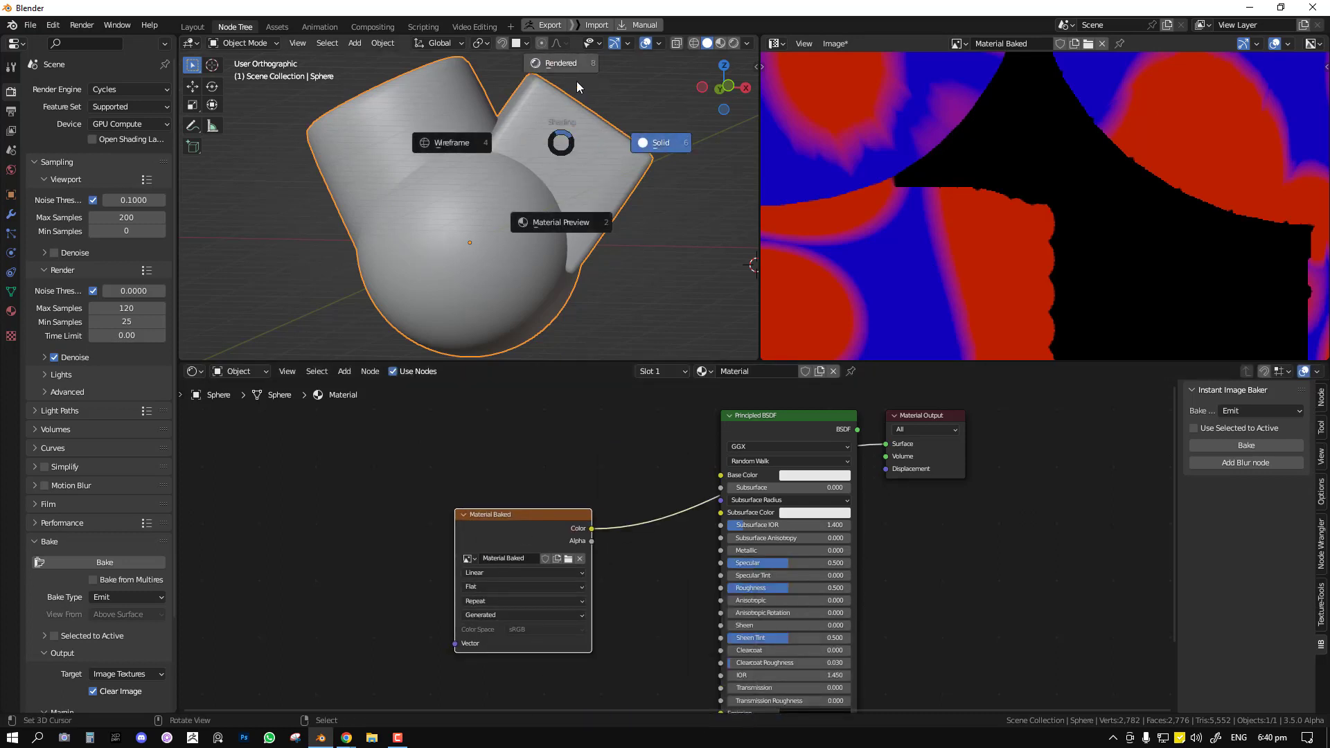
pyautogui.click(576, 81)
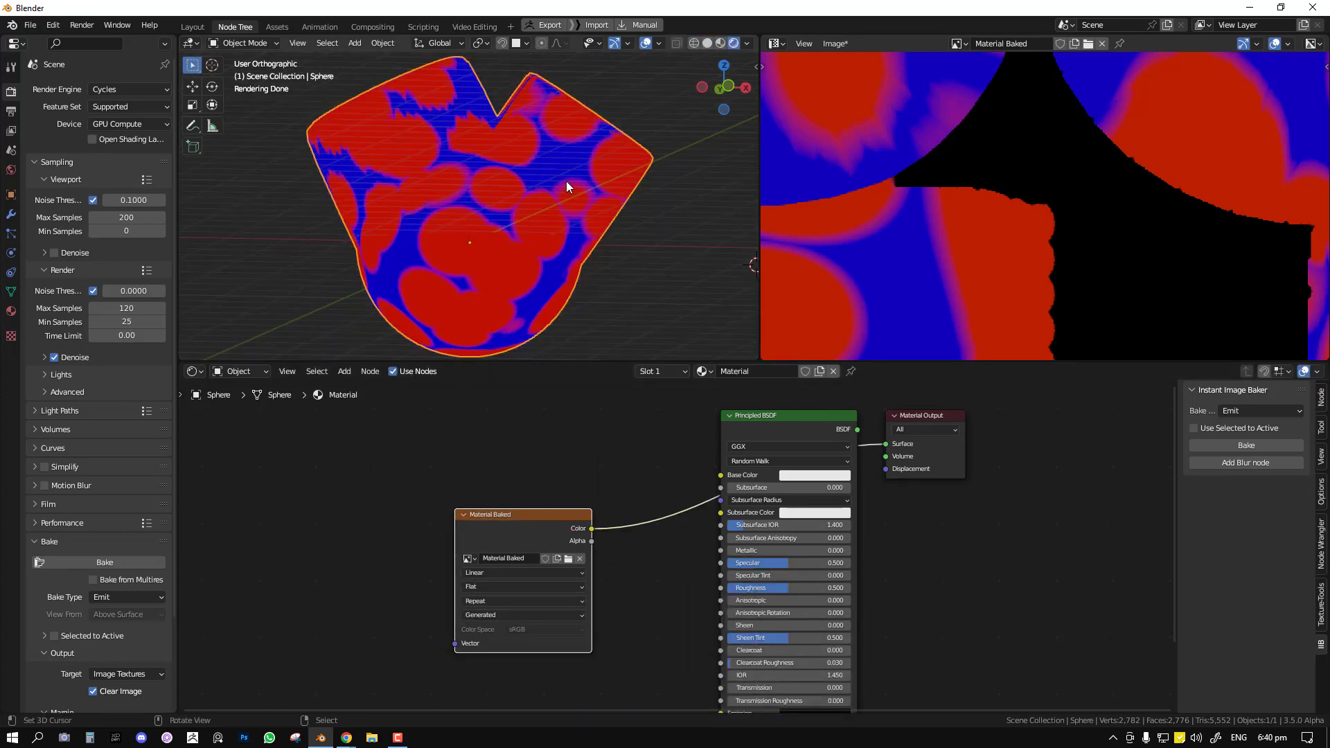
pyautogui.moveTo(585, 181); pyautogui.dragTo(423, 117, button='middle')
pyautogui.scroll(-3, 1102, 213)
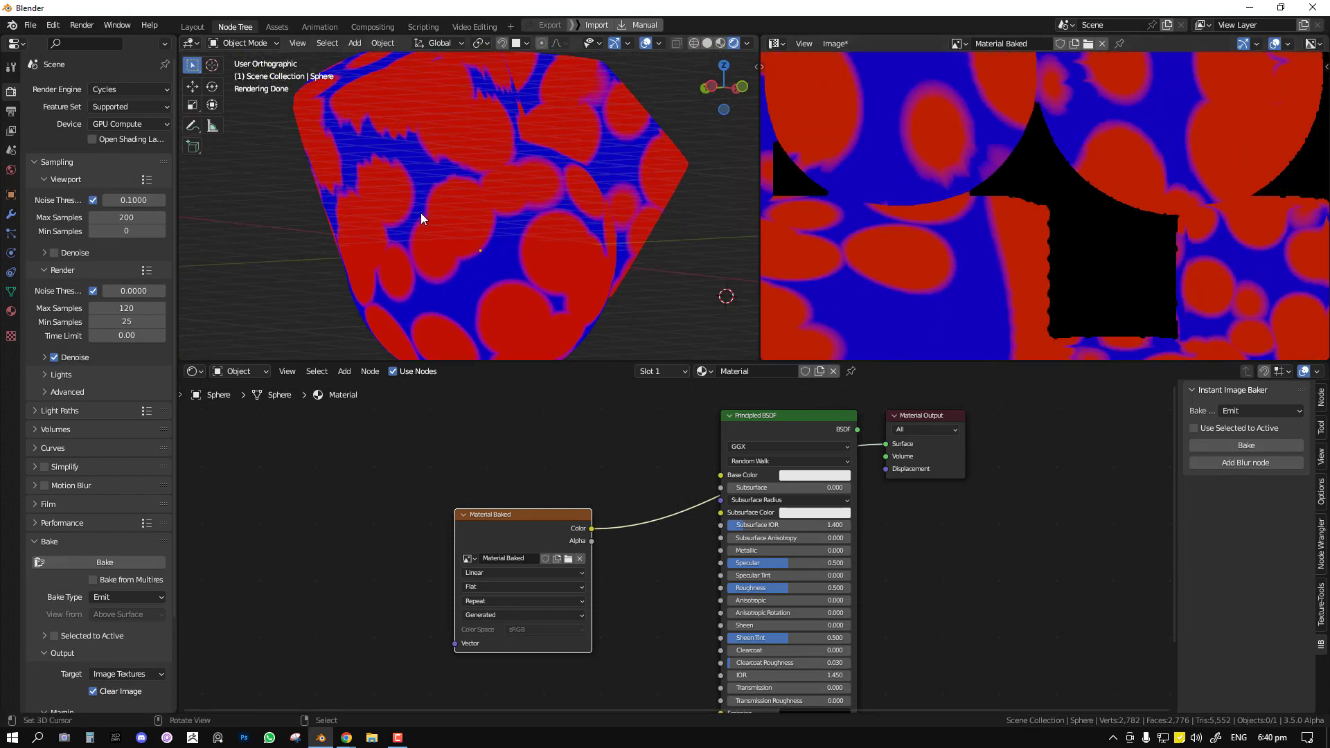
pyautogui.moveTo(421, 214); pyautogui.dragTo(623, 194, button='middle')
pyautogui.moveTo(545, 545); pyautogui.dragTo(418, 527)
pyautogui.moveTo(513, 235); pyautogui.dragTo(533, 231, button='middle')
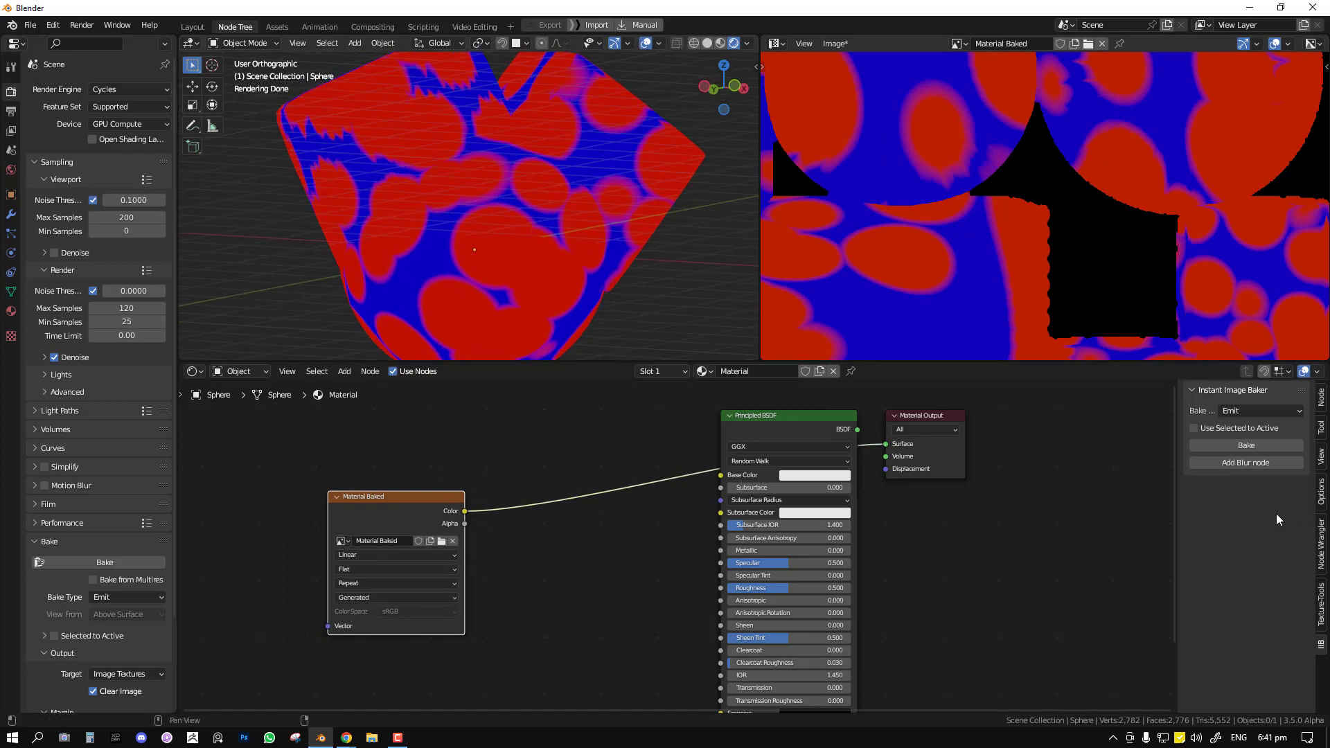
# Step: Shift Material Baked right, add a BlurNodeGroup, and link its Color to Material Baked's Vector input
pyautogui.press('g')
pyautogui.click(737, 448)
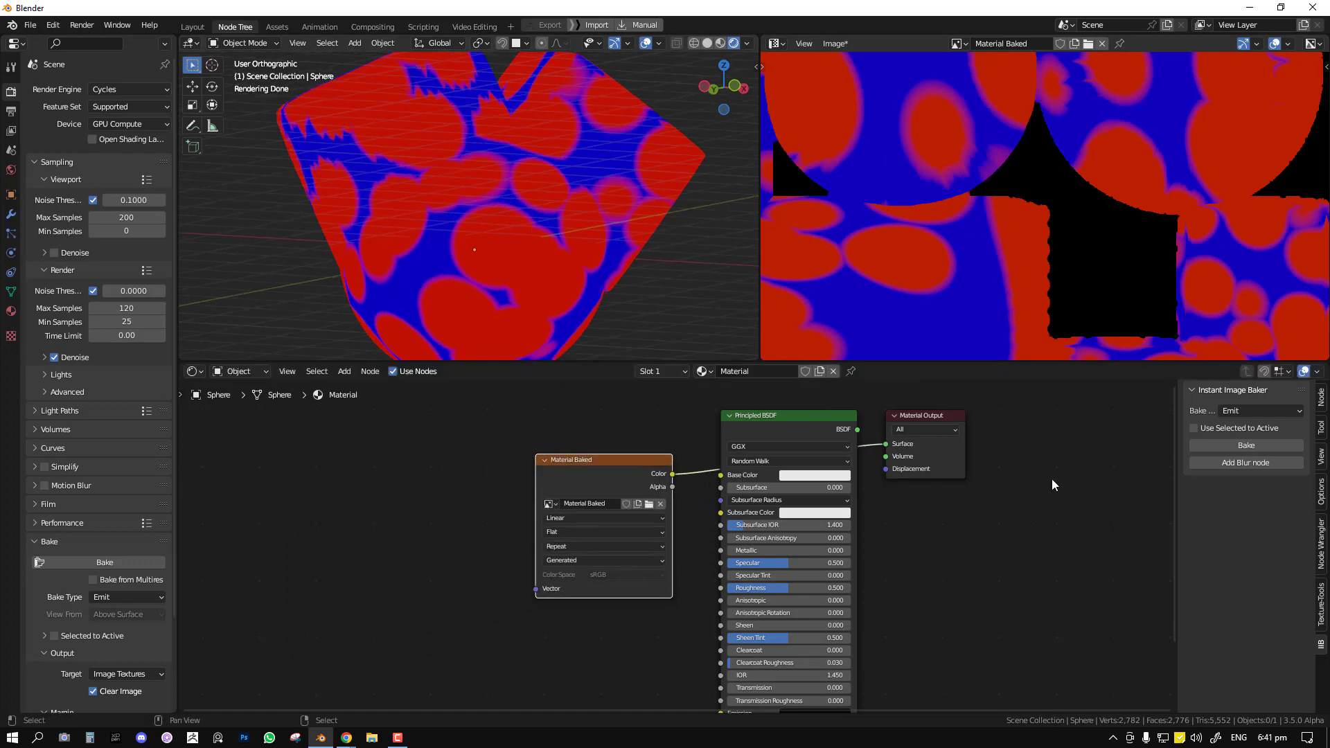
pyautogui.click(1247, 463)
pyautogui.moveTo(759, 606); pyautogui.dragTo(381, 492)
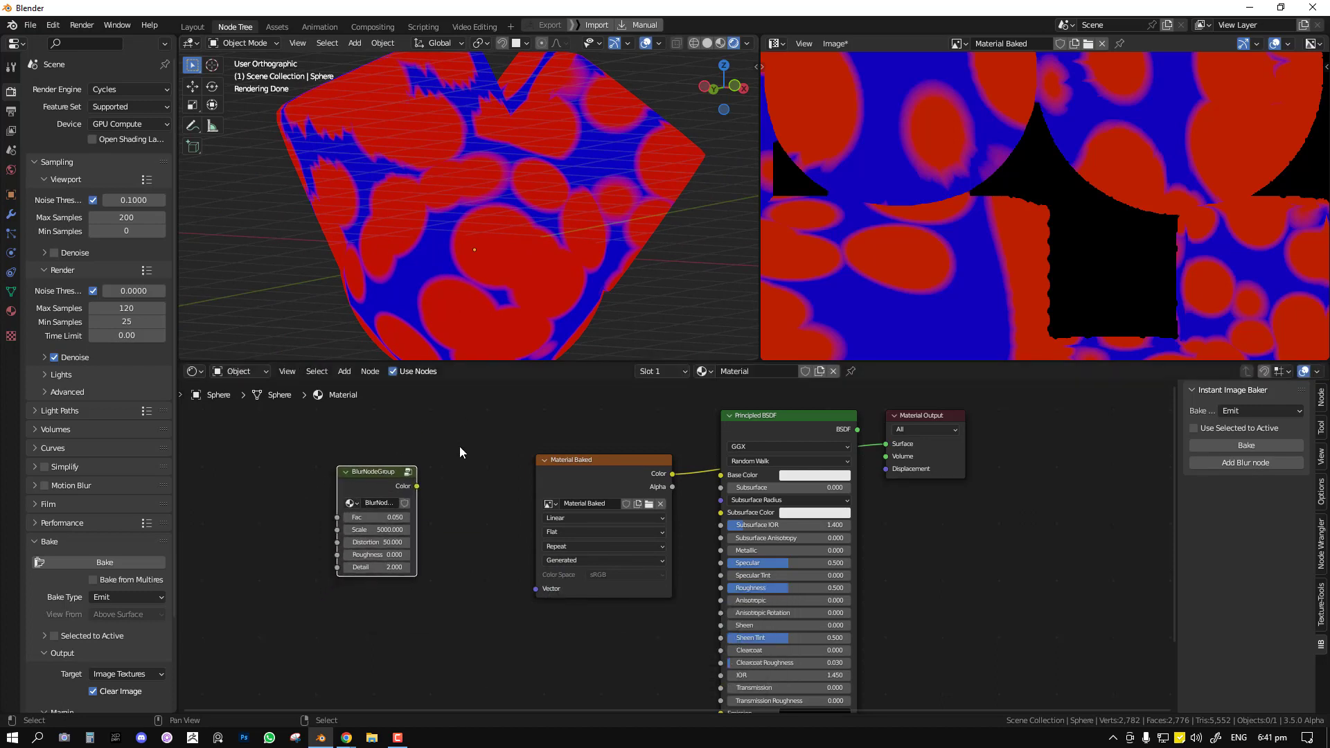
pyautogui.moveTo(416, 485); pyautogui.dragTo(544, 589)
# Step: Reposition the BlurNodeGroup node and orbit the model to view the blurred texture
pyautogui.moveTo(400, 495); pyautogui.dragTo(415, 500)
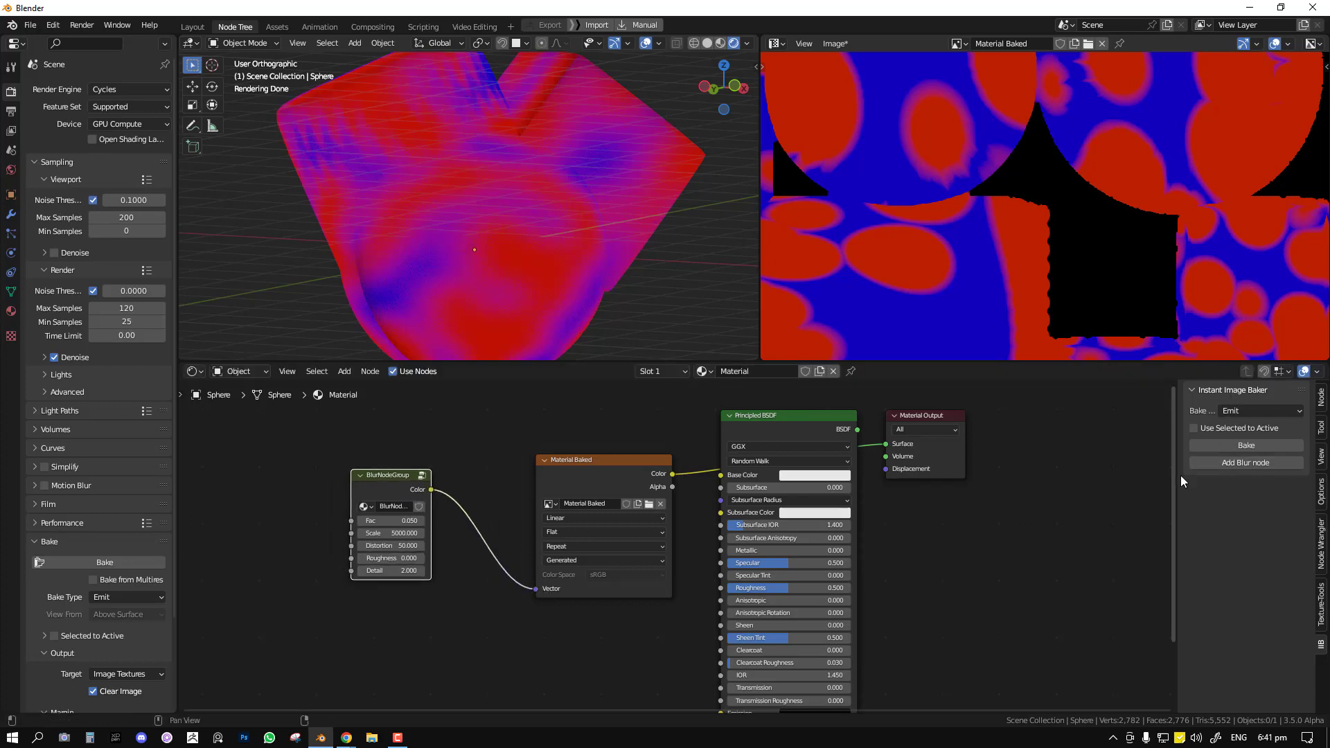
pyautogui.scroll(1, 425, 536)
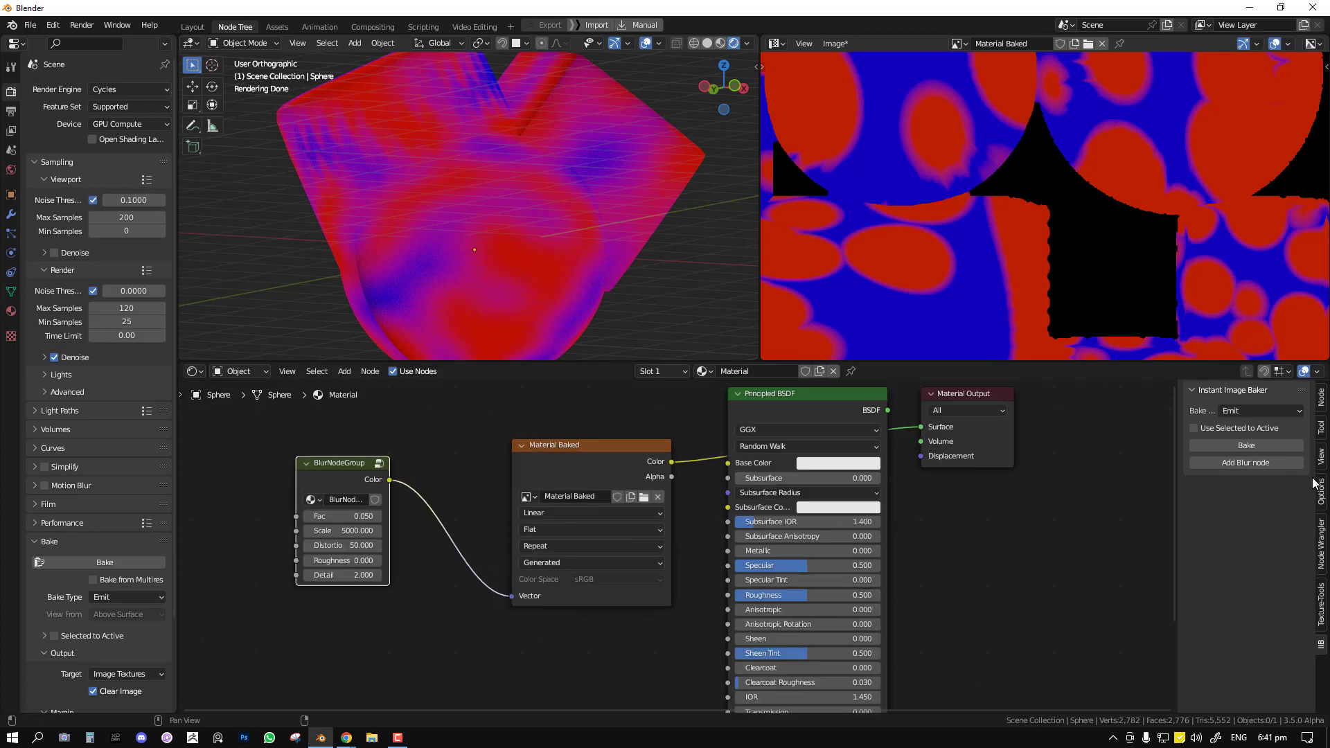
pyautogui.moveTo(355, 485); pyautogui.dragTo(422, 518)
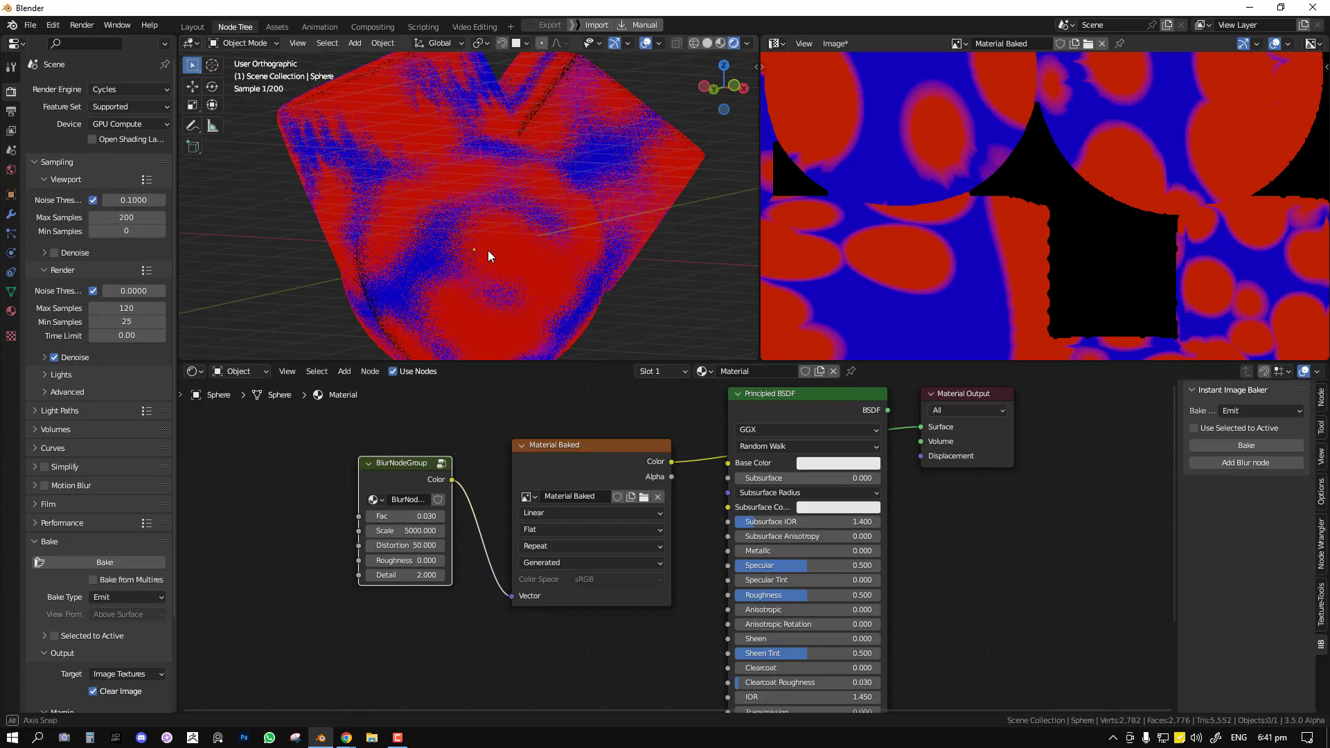
pyautogui.moveTo(488, 251)
pyautogui.mouseDown(button='middle')
pyautogui.moveTo(626, 224)
pyautogui.moveTo(478, 260)
pyautogui.moveTo(644, 231)
pyautogui.mouseUp(button='middle')
# Step: Set the viewport shading to Solid and select the Sphere object
pyautogui.press('z')
pyautogui.click(756, 222)
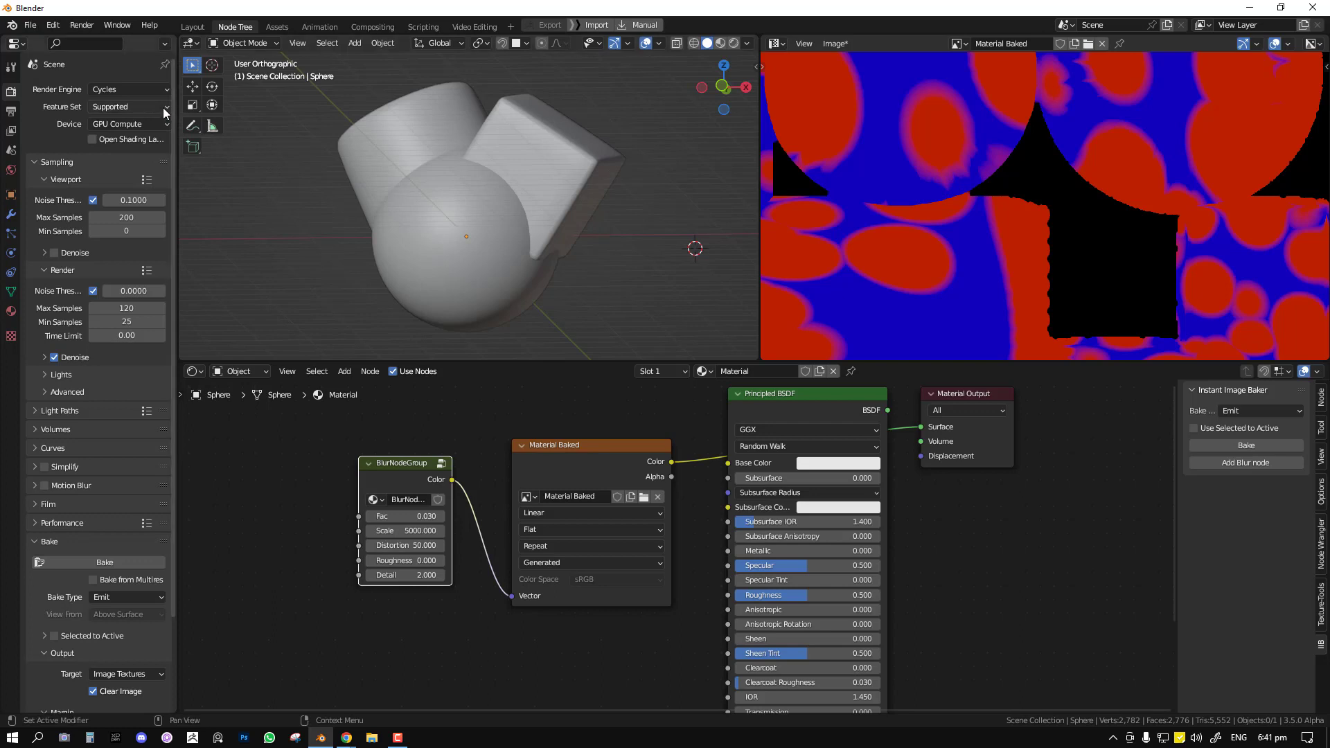
pyautogui.click(520, 149)
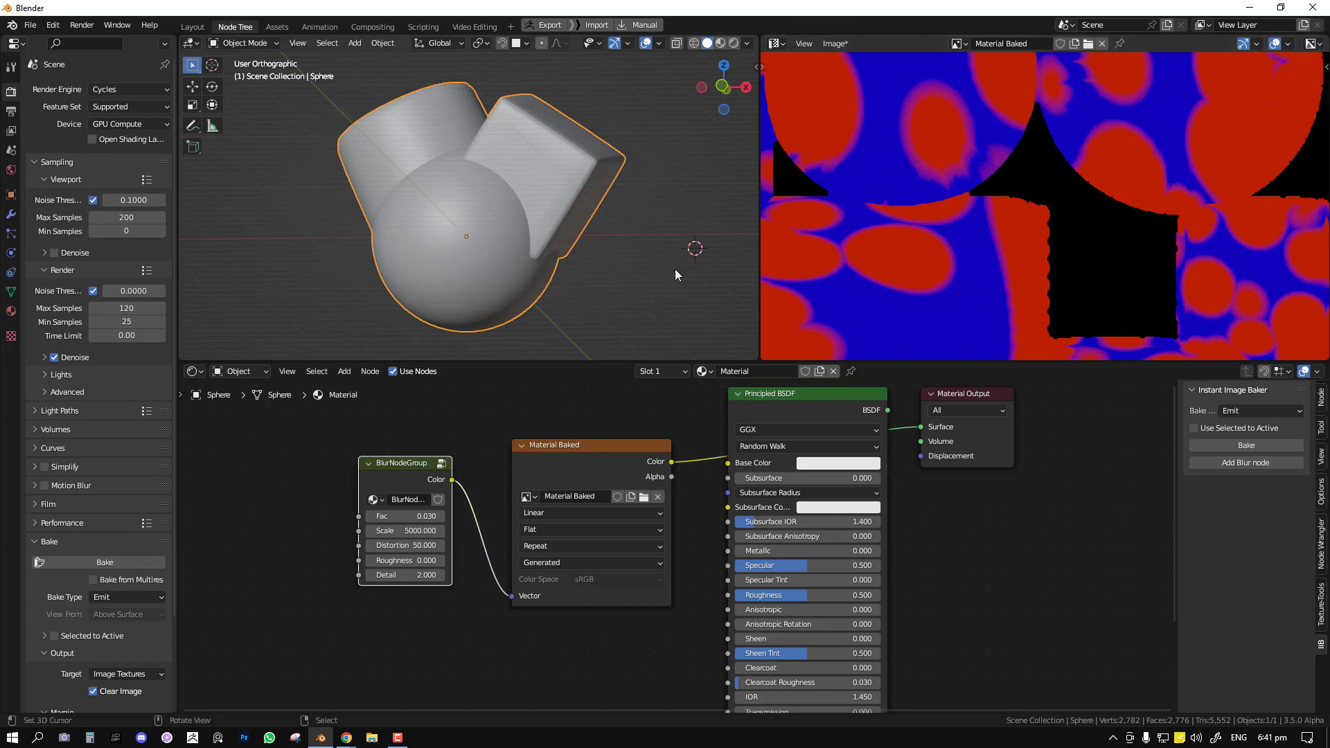
# Step: Orbit the view around the sphere to inspect it from several angles
pyautogui.moveTo(559, 232); pyautogui.dragTo(609, 225, button='middle')
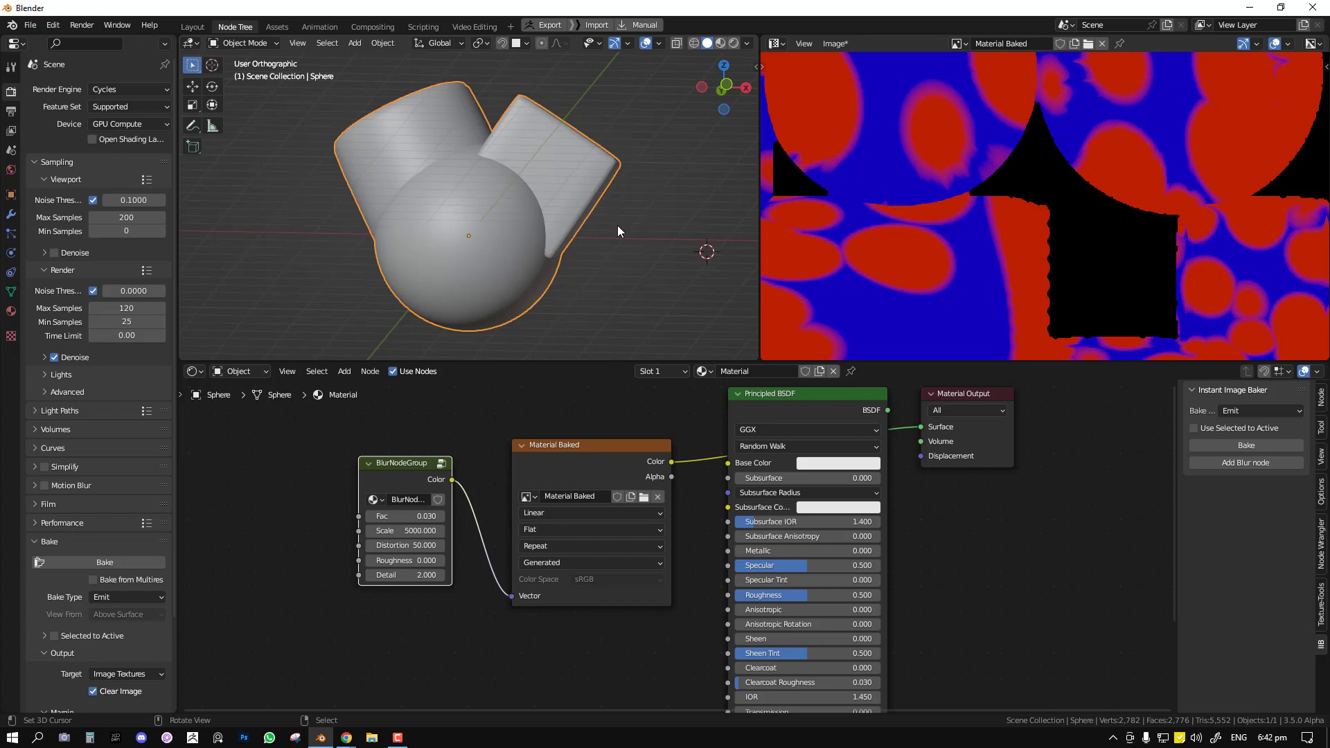
pyautogui.moveTo(617, 232); pyautogui.dragTo(619, 260, button='middle')
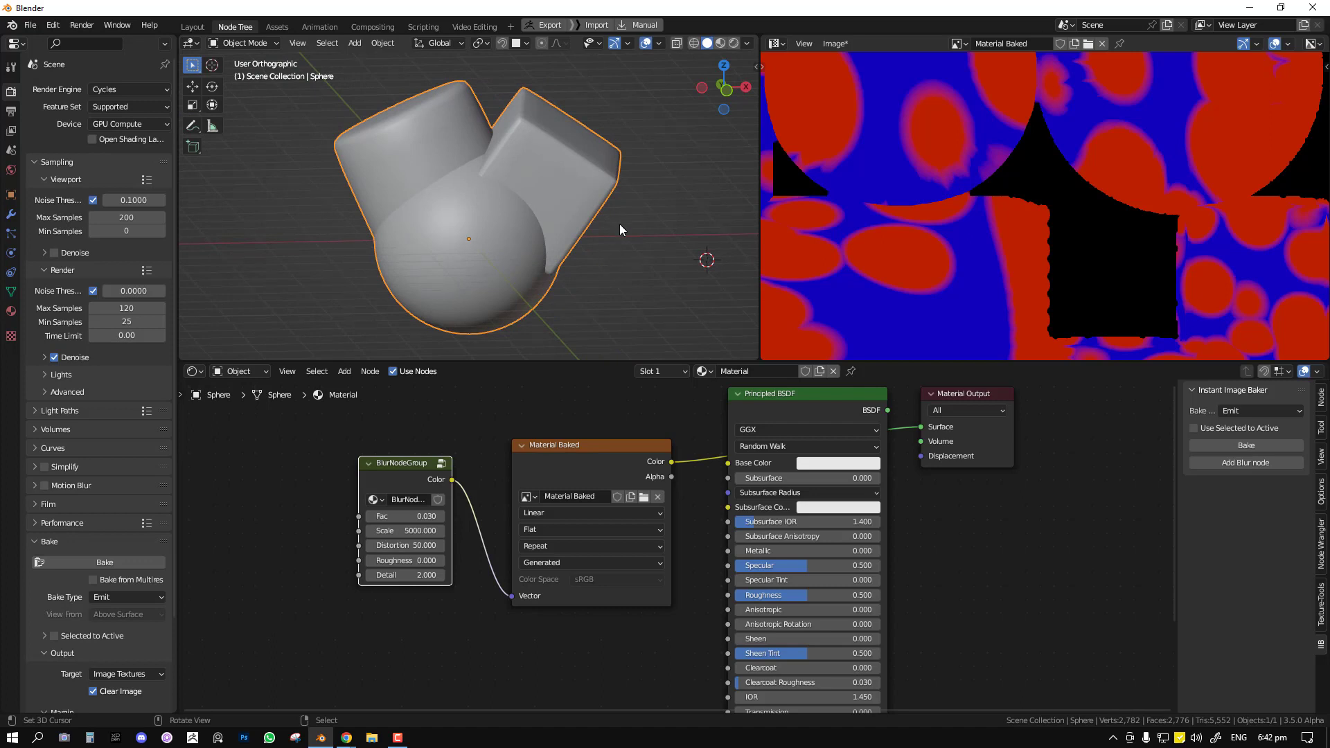
pyautogui.moveTo(643, 214); pyautogui.dragTo(596, 202, button='middle')
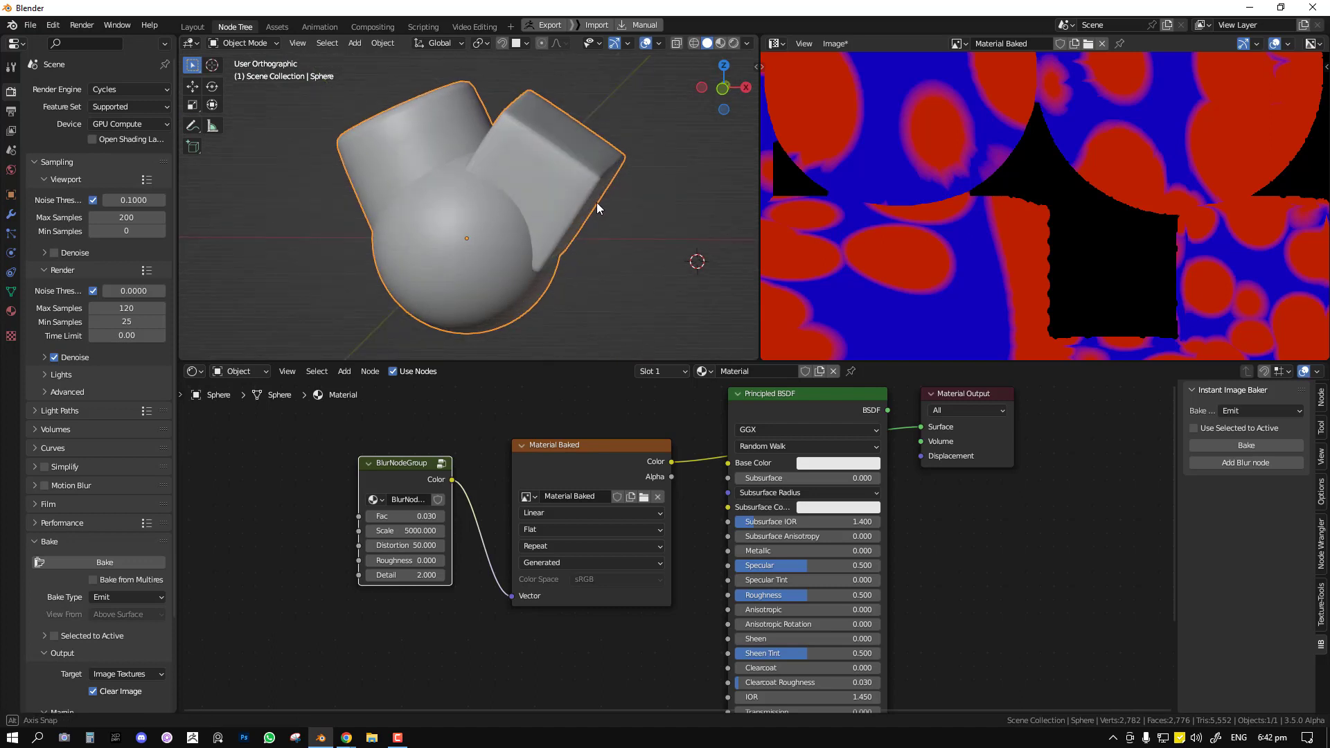